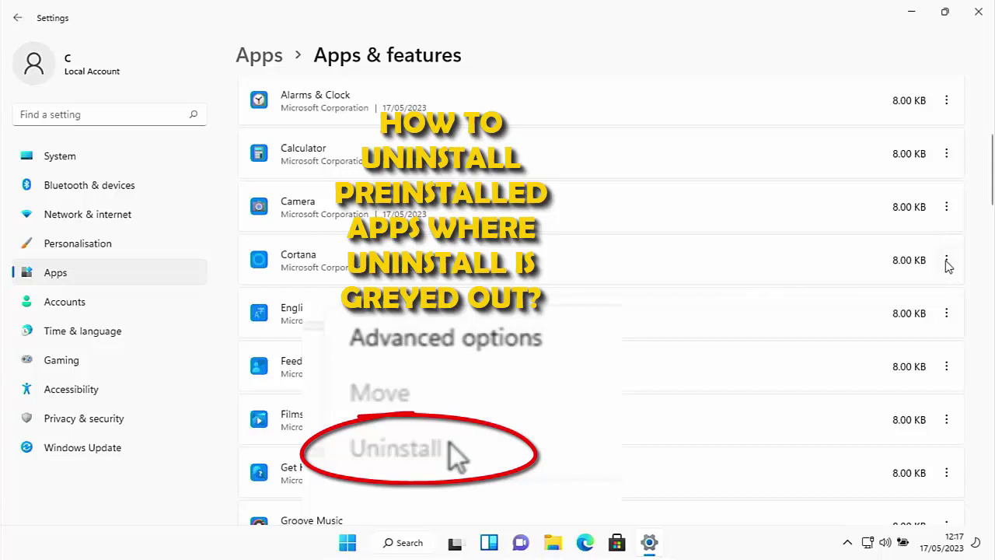
# Step: Check the app options of Cortana, Camera and Calculator, noting Cortana cannot be uninstalled
pyautogui.click(948, 265)
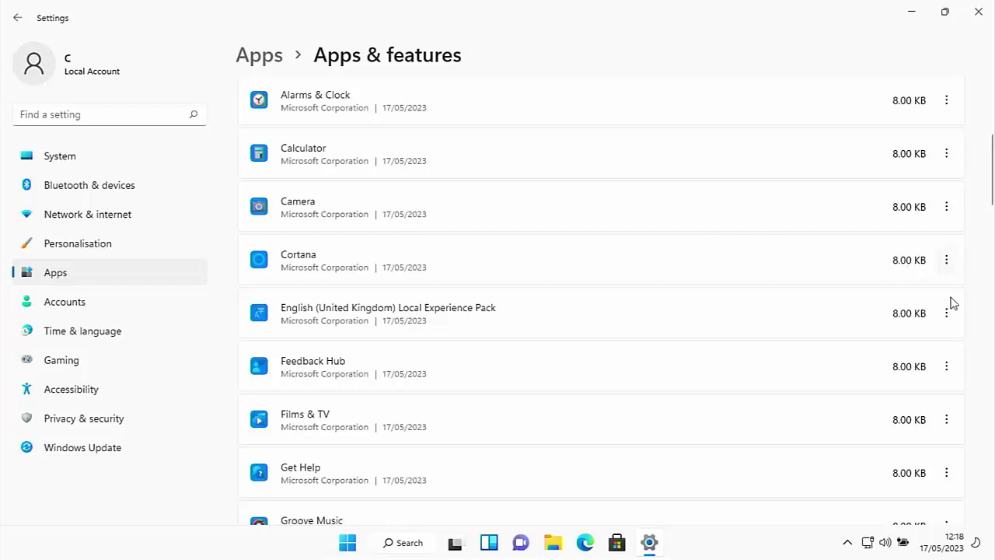
pyautogui.click(946, 261)
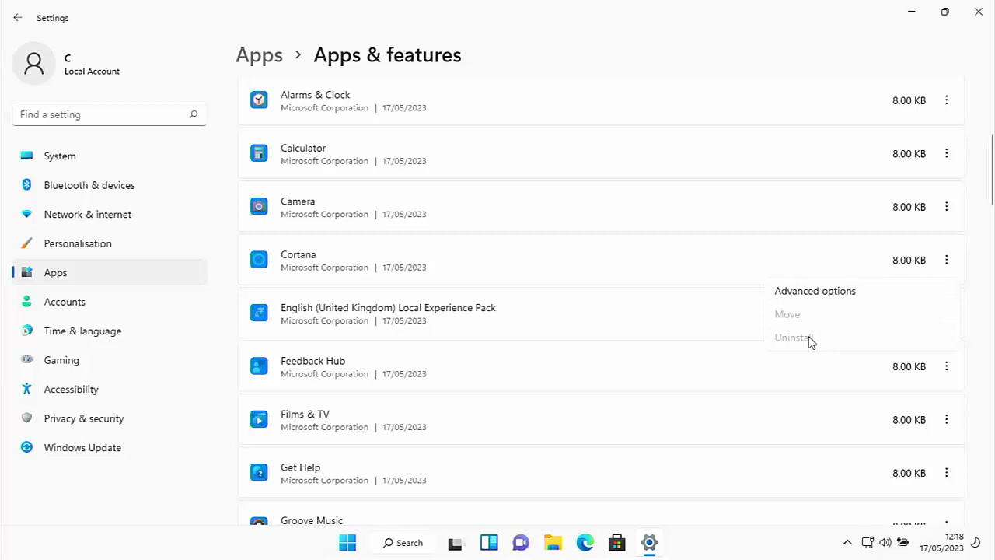
pyautogui.click(948, 206)
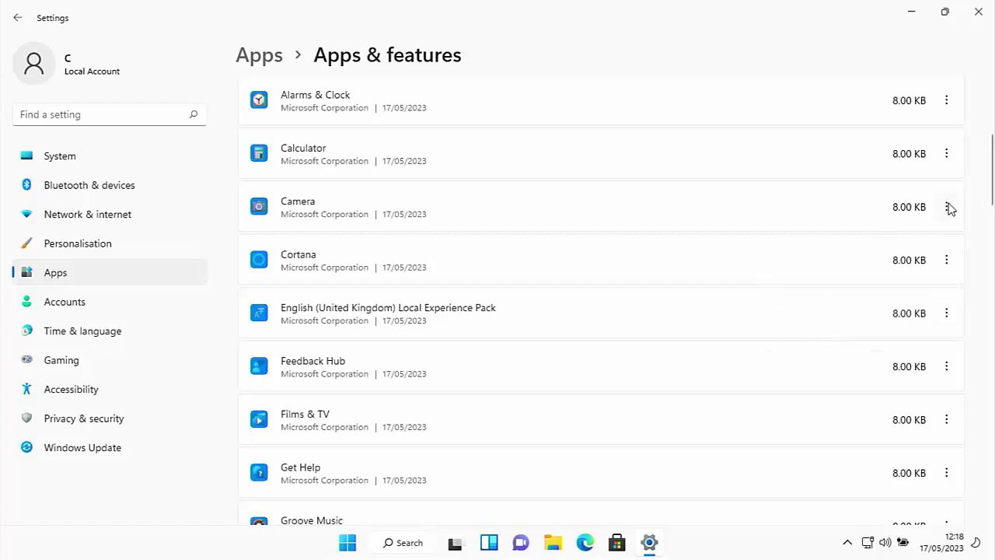
pyautogui.click(948, 207)
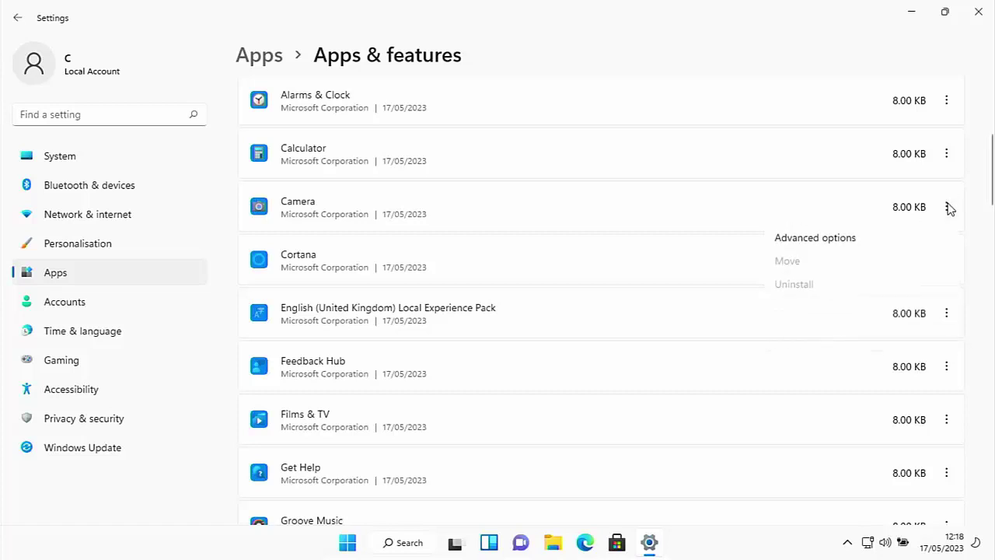
pyautogui.click(946, 158)
pyautogui.click(946, 158)
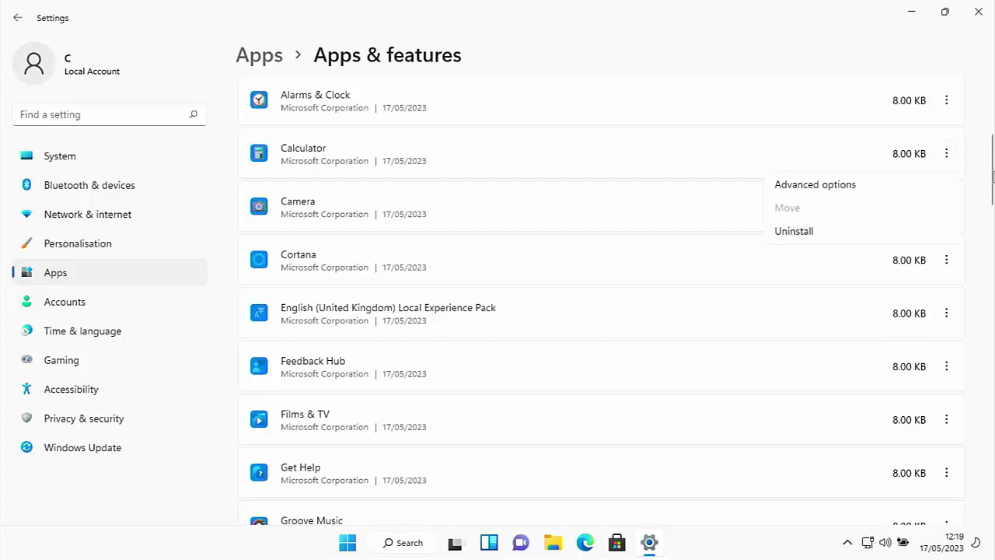
pyautogui.click(993, 178)
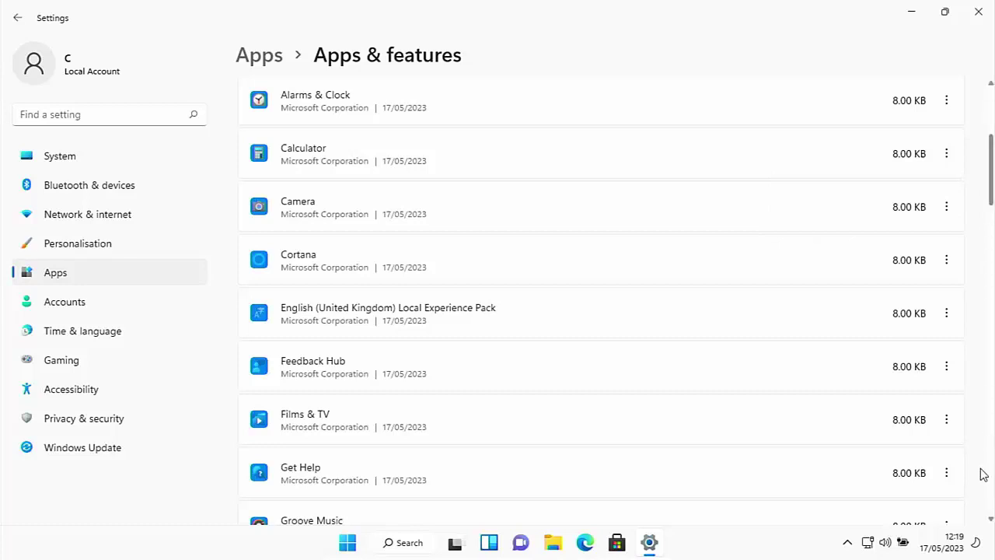
# Step: At the end of the list, compare the options of Xbox Game Bar, Xbox and Xbox Live
pyautogui.scroll(-4, 977, 378)
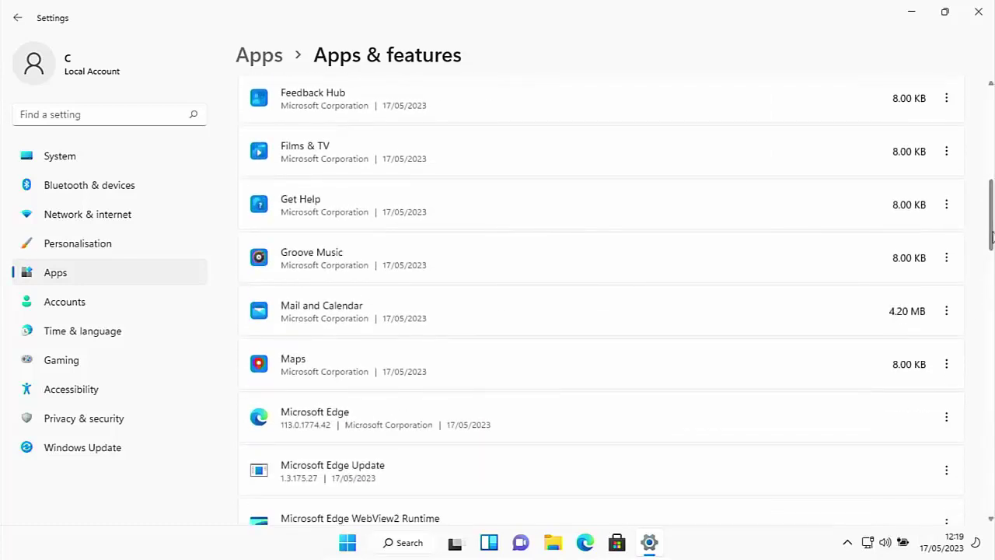
pyautogui.scroll(-1, 993, 265)
pyautogui.scroll(-20, 993, 265)
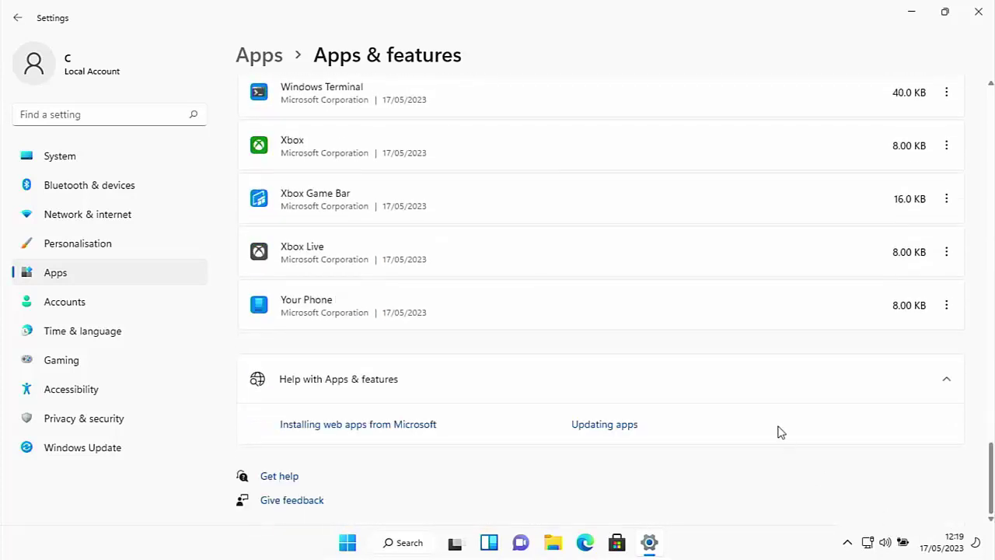
pyautogui.click(945, 199)
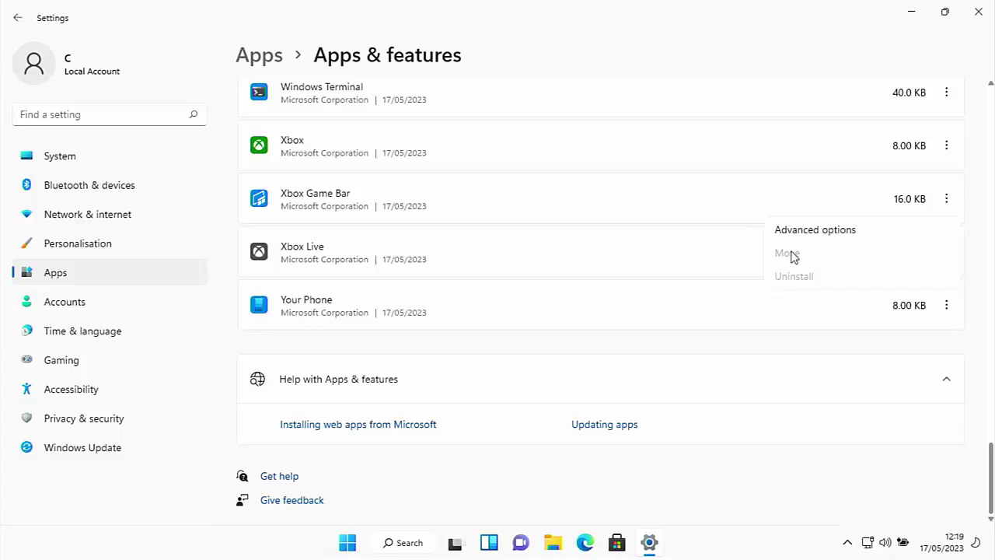
pyautogui.click(952, 150)
pyautogui.click(952, 150)
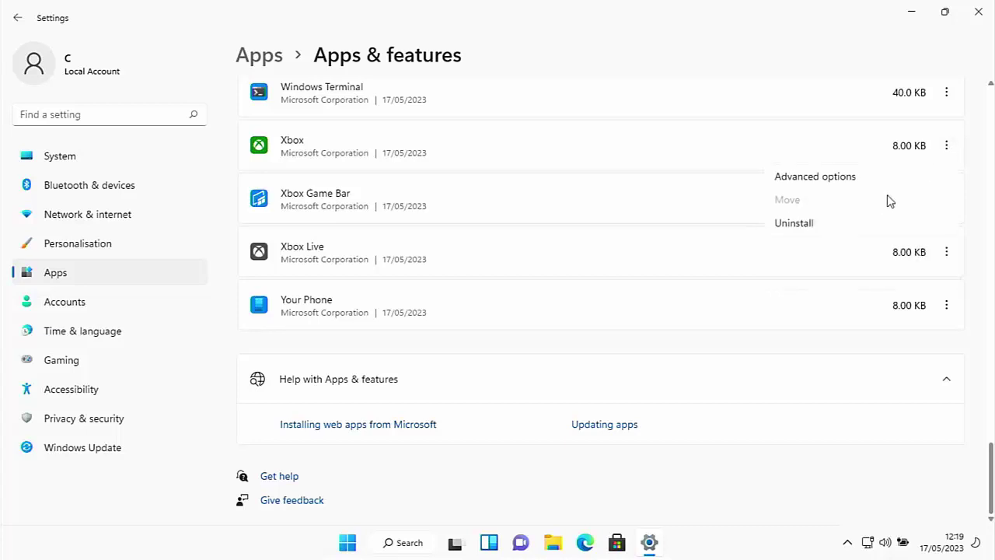
pyautogui.click(953, 259)
pyautogui.click(947, 256)
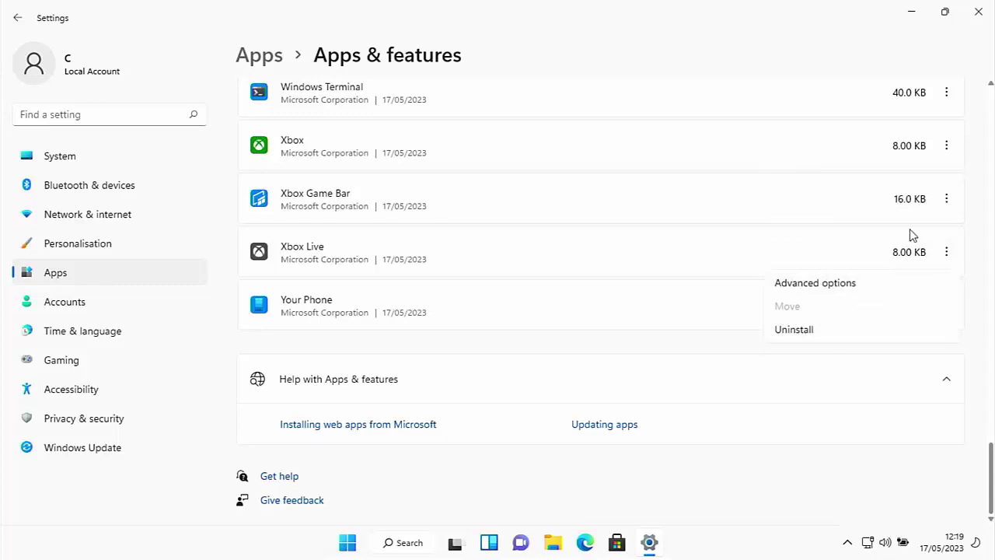
pyautogui.click(946, 200)
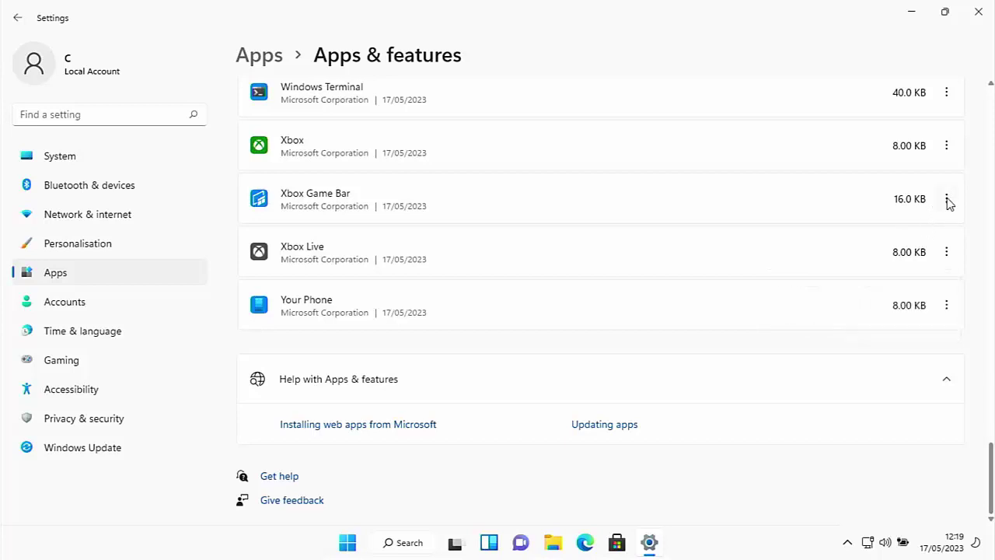
pyautogui.click(947, 200)
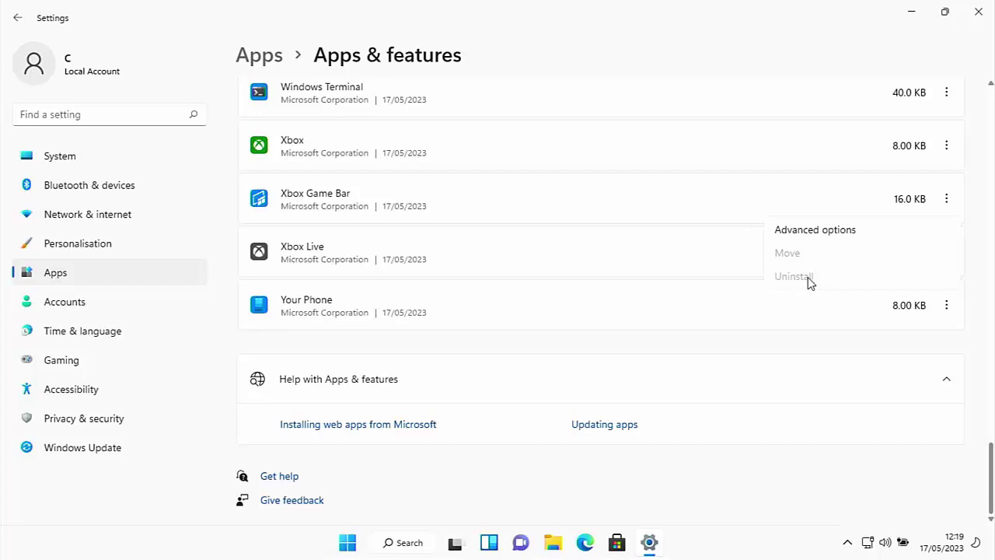
# Step: Close Settings and load ccleaner.com/ccleaner/download/portable in Microsoft Edge
pyautogui.click(978, 13)
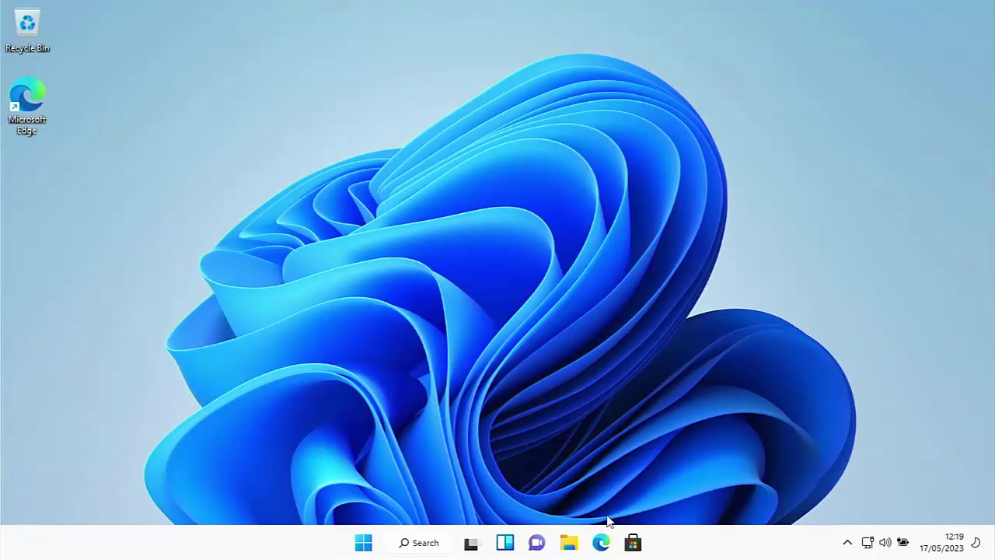
pyautogui.click(604, 548)
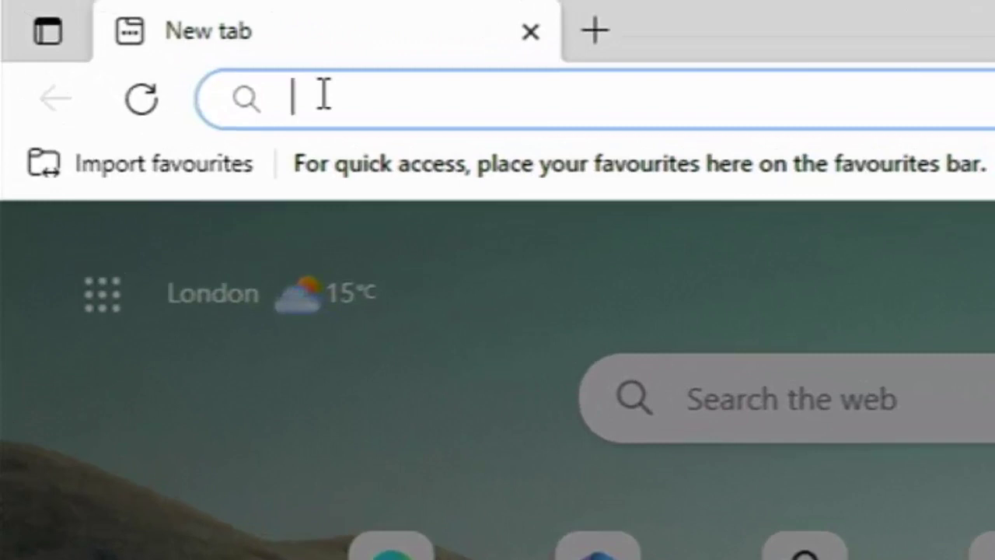
pyautogui.write('ccleaner')
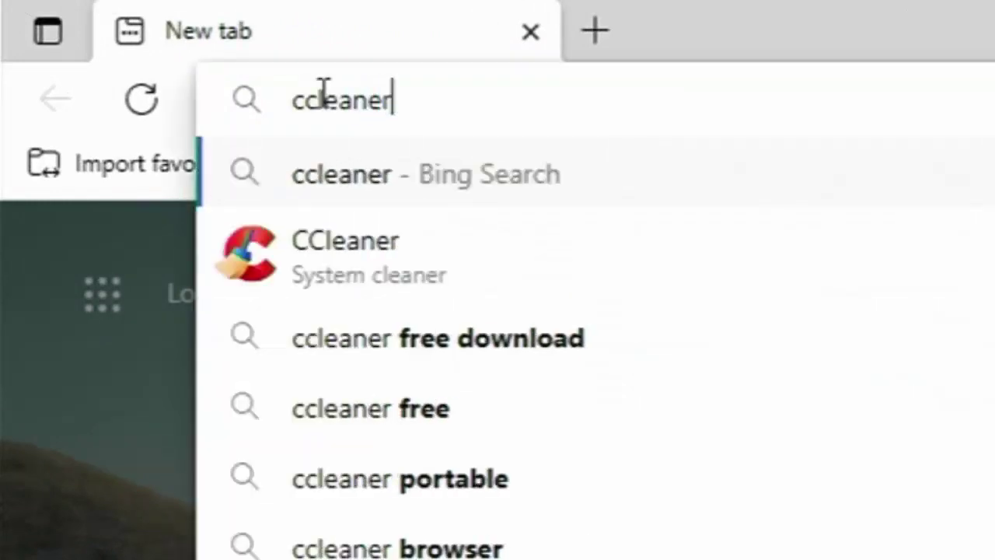
pyautogui.write('.com/ccle')
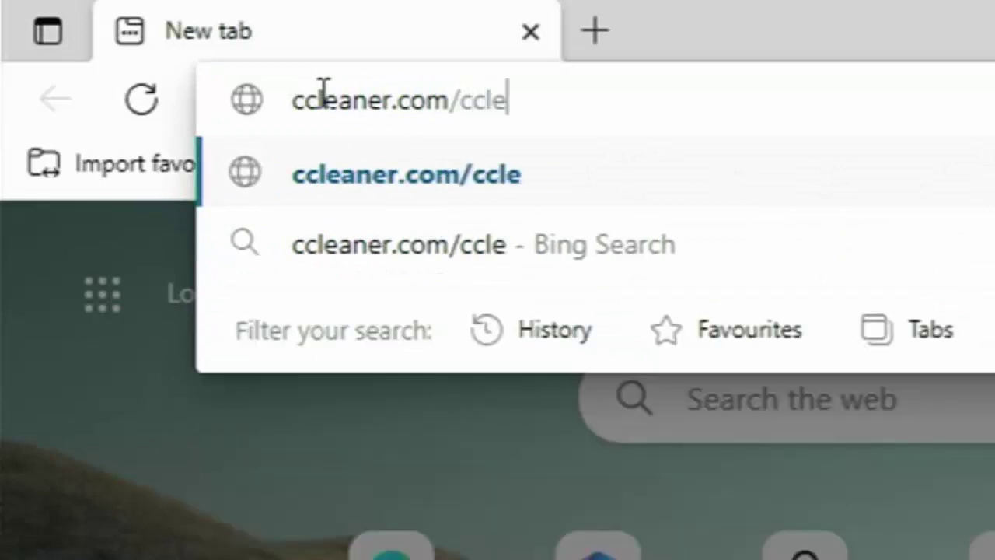
pyautogui.write('aner')
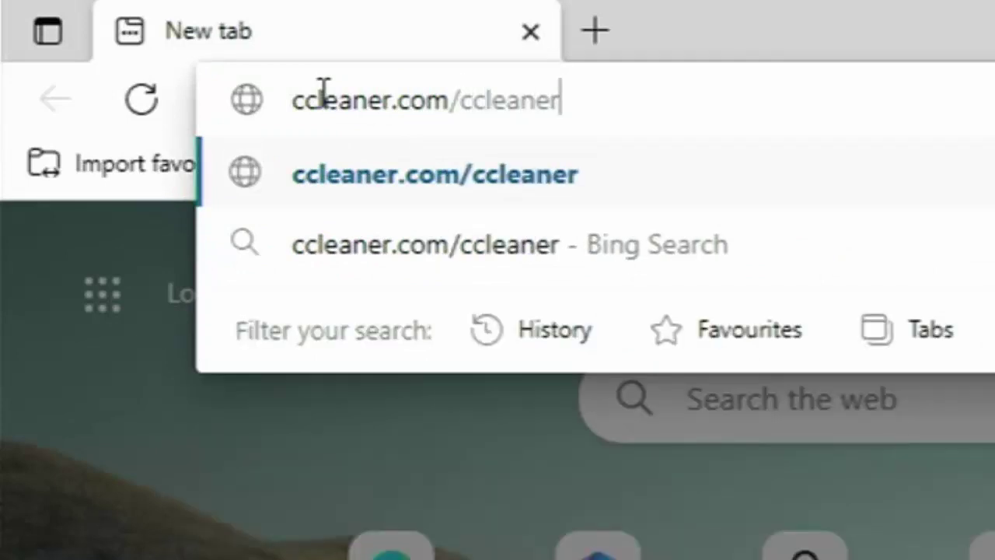
pyautogui.write('/d')
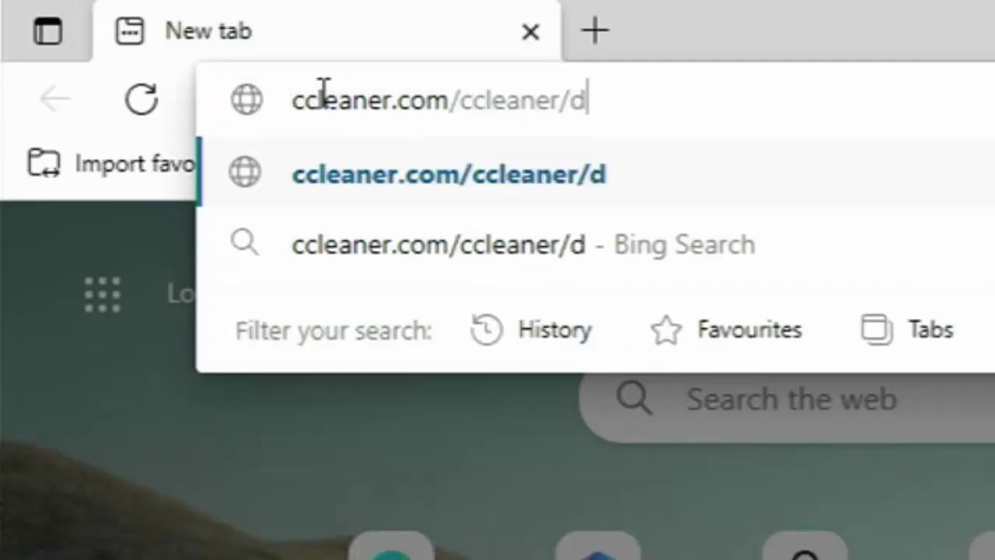
pyautogui.write('ownload')
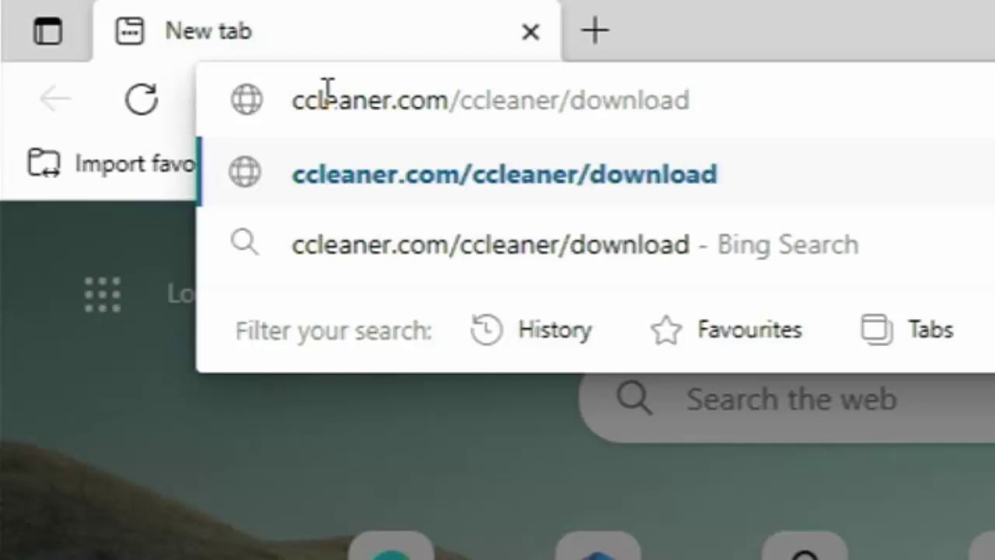
pyautogui.write('/')
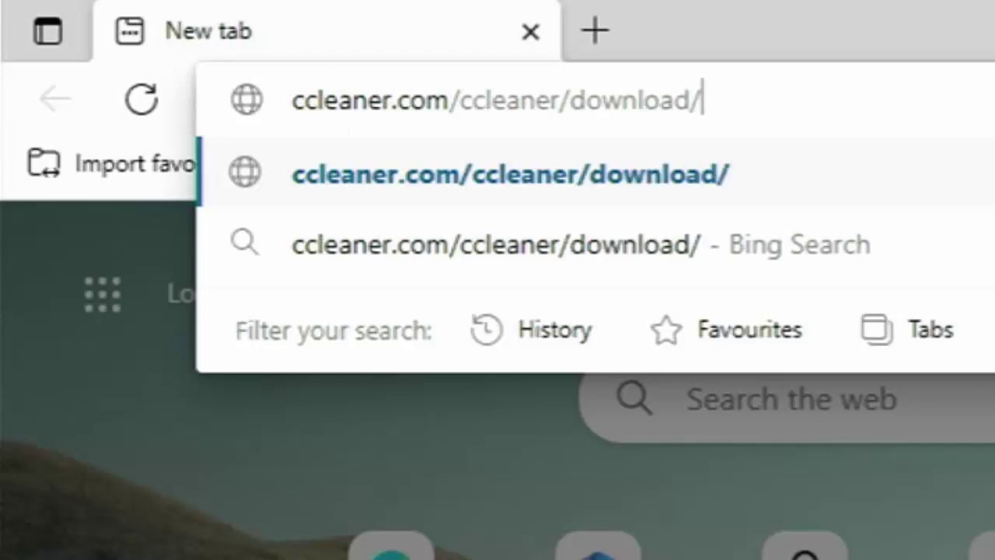
pyautogui.write('portable')
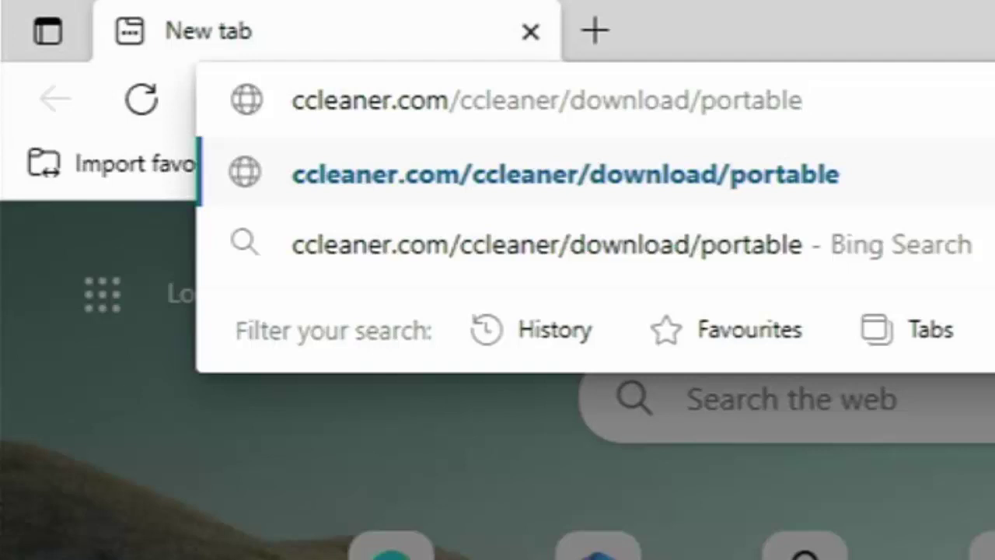
pyautogui.press('Return')
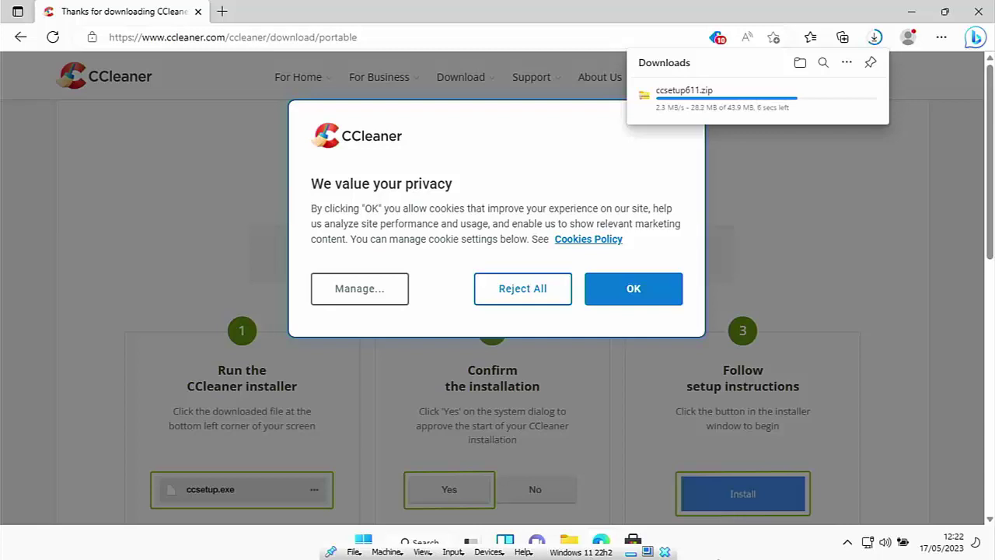
# Step: Reject all cookies and open ccsetup611.zip from Edge's Downloads list
pyautogui.click(534, 296)
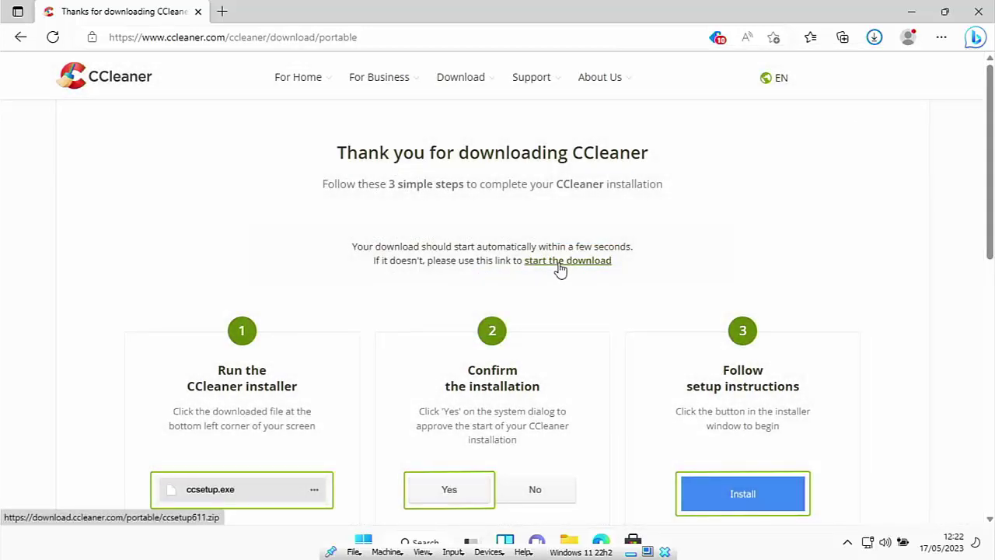
pyautogui.click(874, 38)
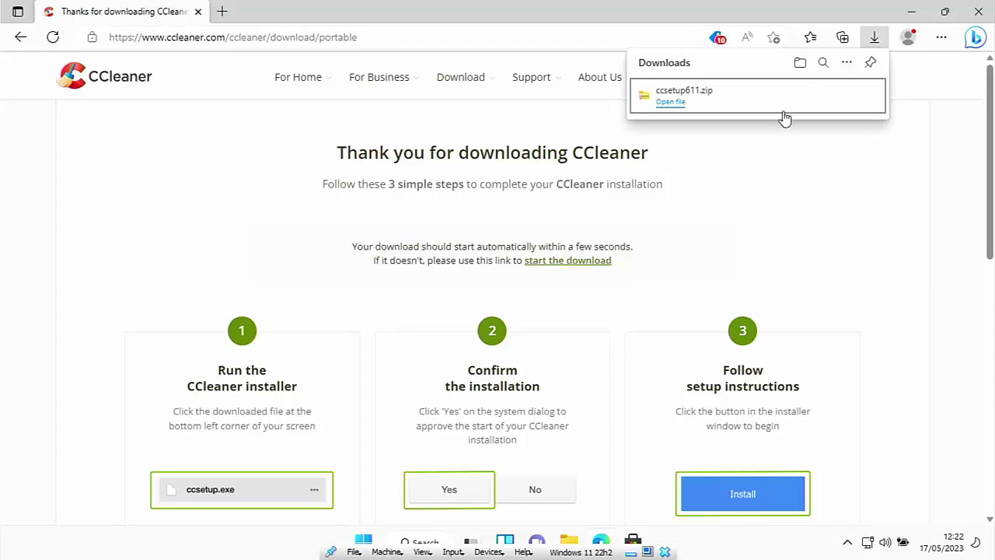
pyautogui.click(673, 106)
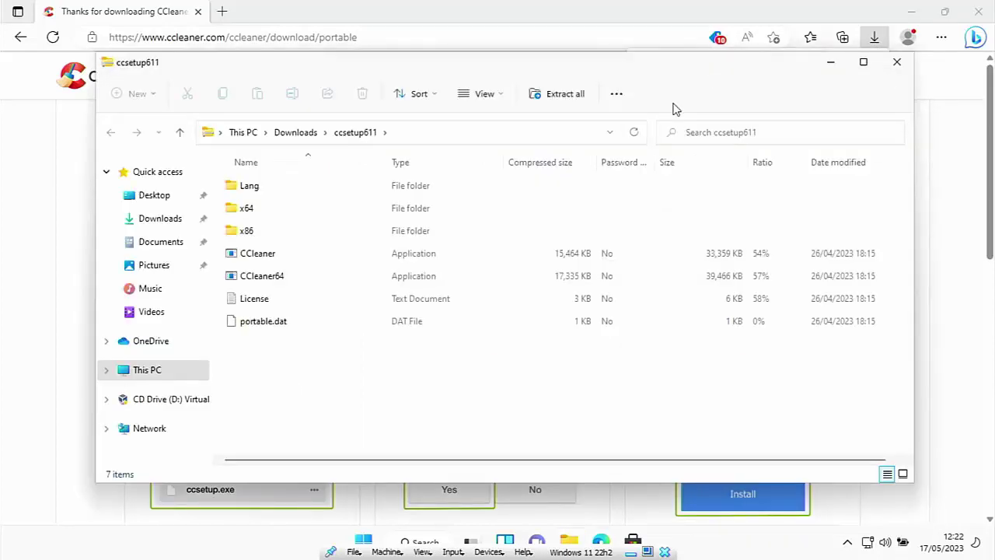
# Step: Extract ccsetup611.zip to a ccsetup611 folder and run the extracted CCleaner64
pyautogui.doubleClick(253, 282)
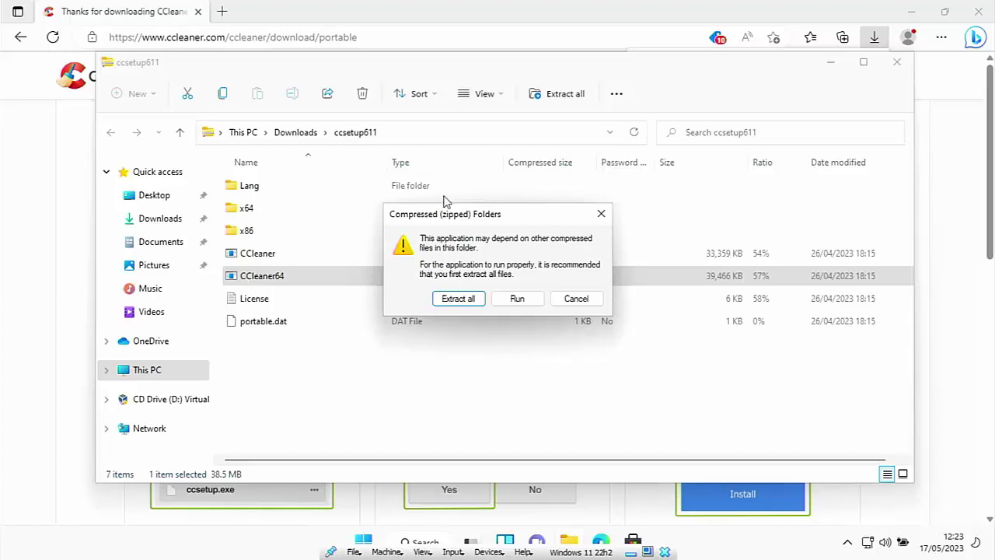
pyautogui.click(458, 299)
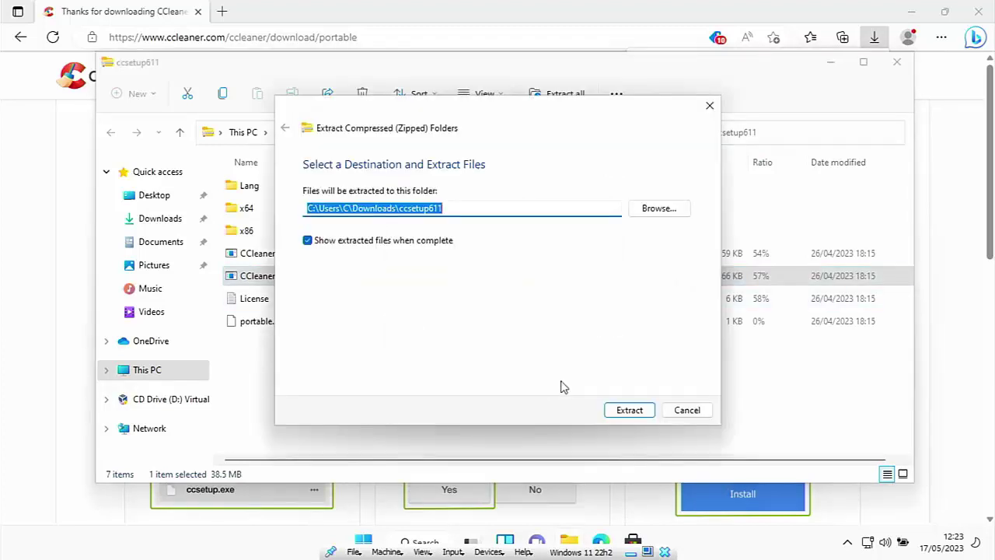
pyautogui.click(634, 414)
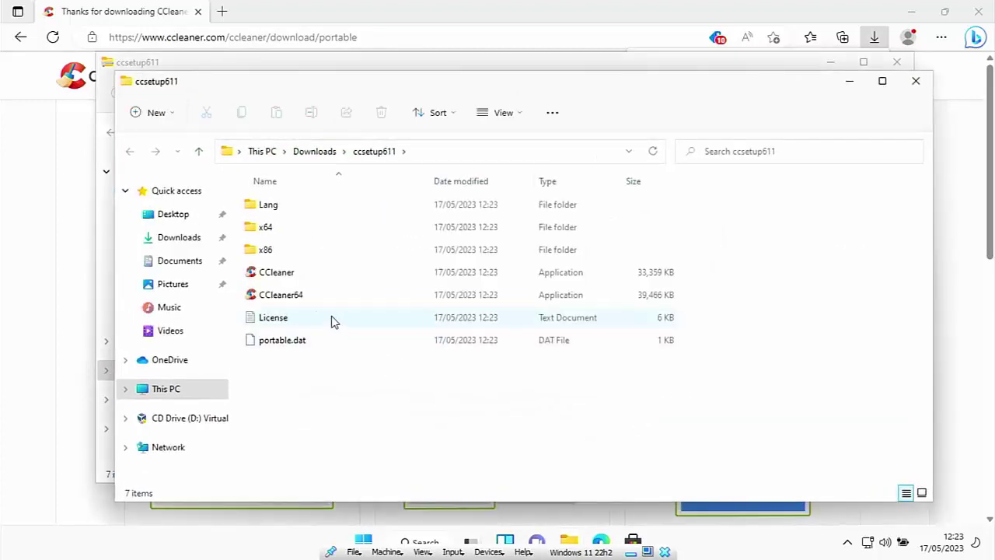
pyautogui.doubleClick(298, 300)
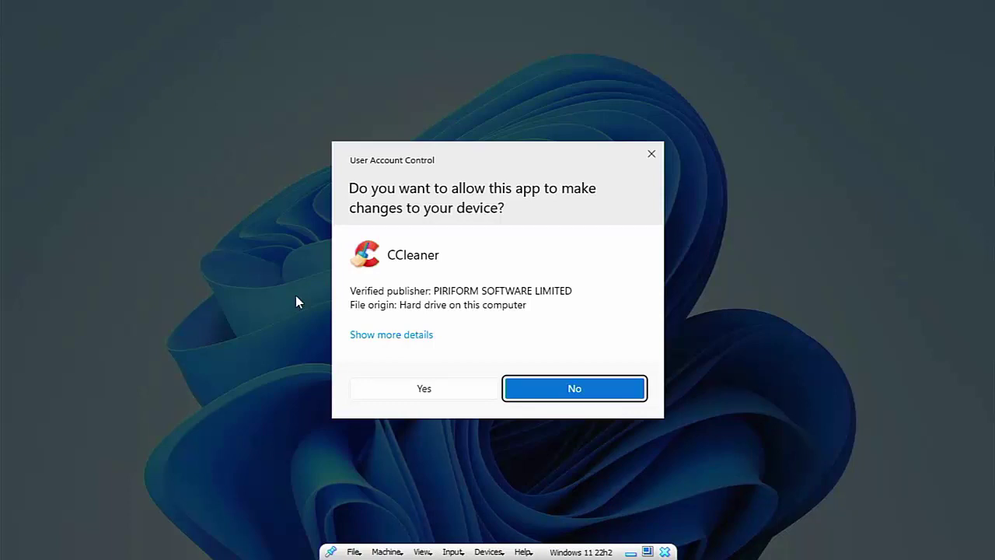
# Step: Allow CCleaner through User Account Control, then select Cortana in Tools › Uninstall
pyautogui.click(456, 394)
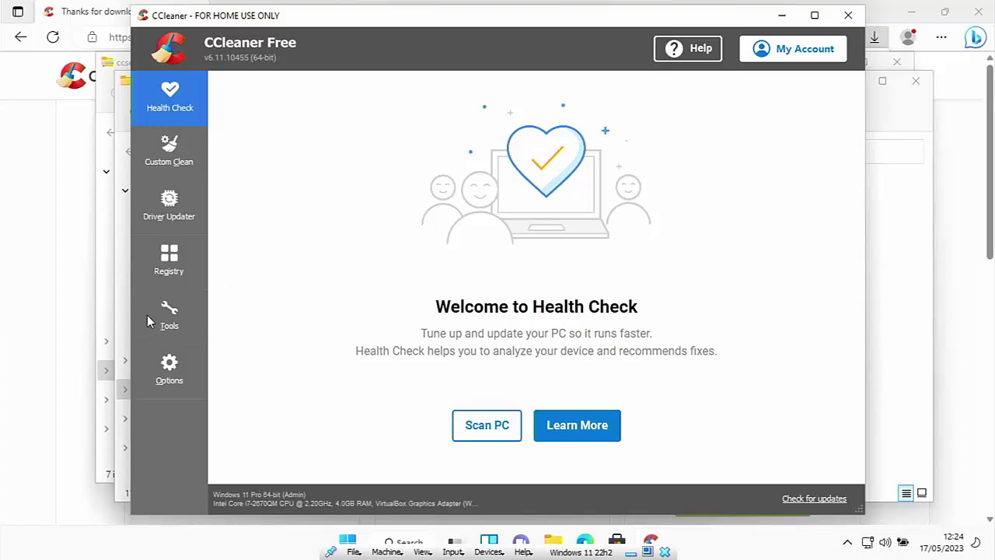
pyautogui.click(169, 307)
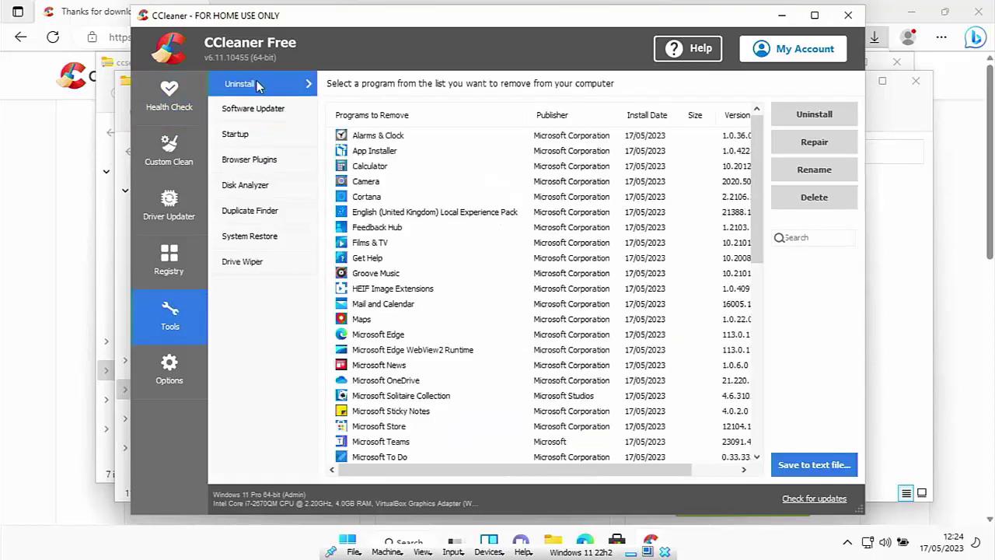
pyautogui.click(370, 200)
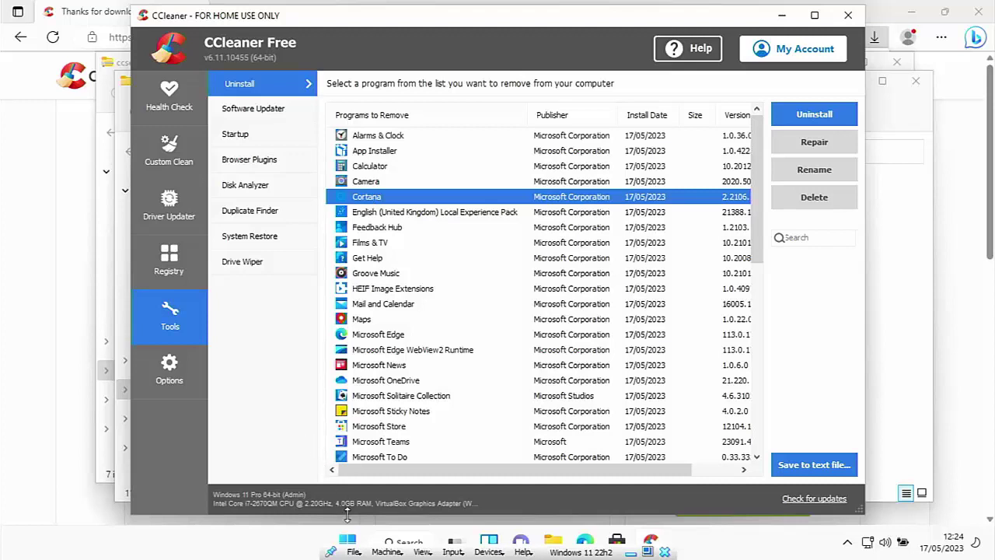
pyautogui.click(354, 542)
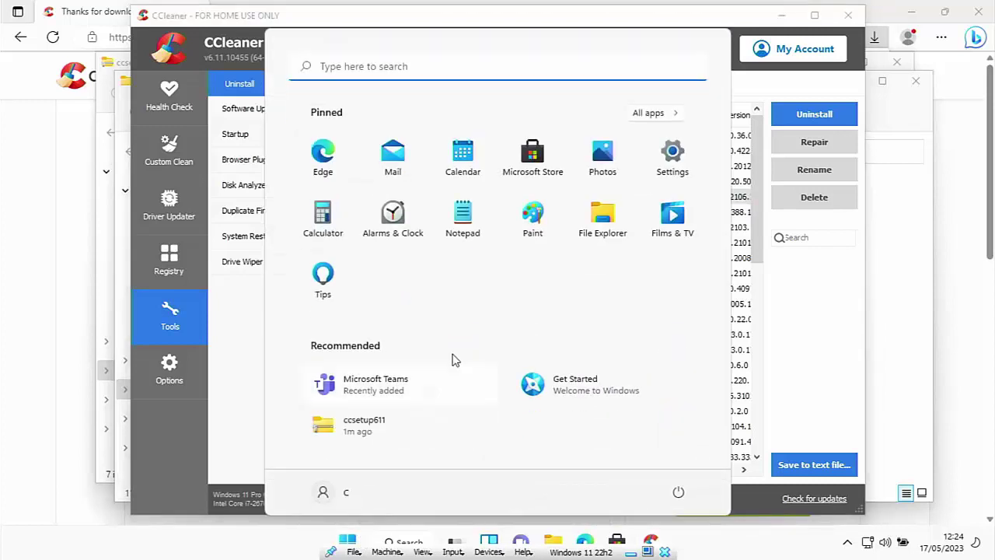
pyautogui.click(673, 159)
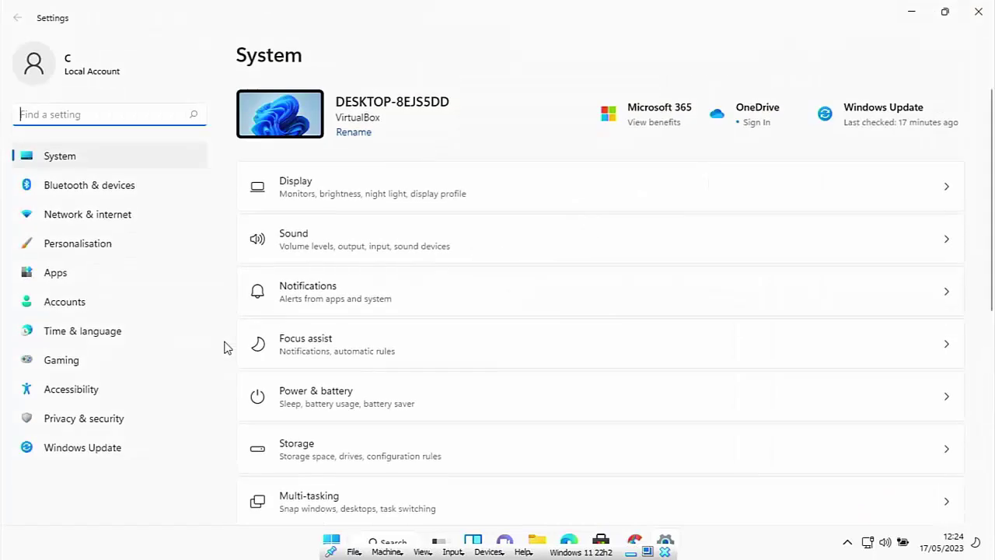
pyautogui.click(54, 274)
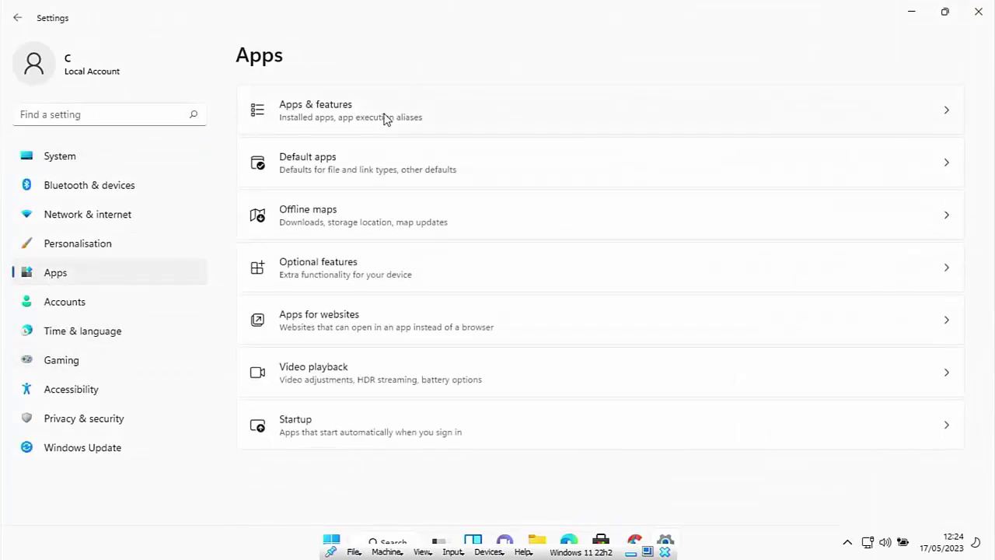
pyautogui.click(383, 119)
pyautogui.scroll(-3, 400, 409)
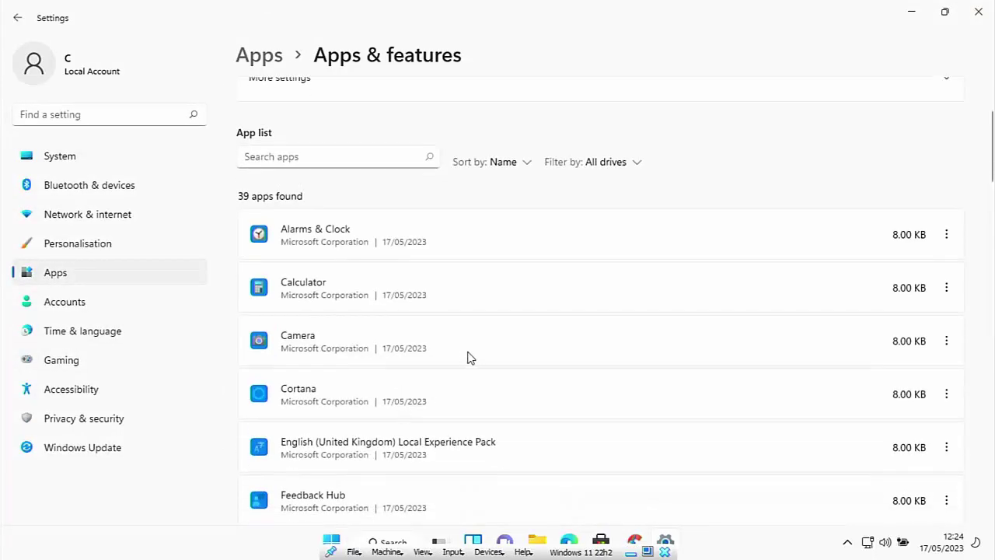
pyautogui.click(949, 396)
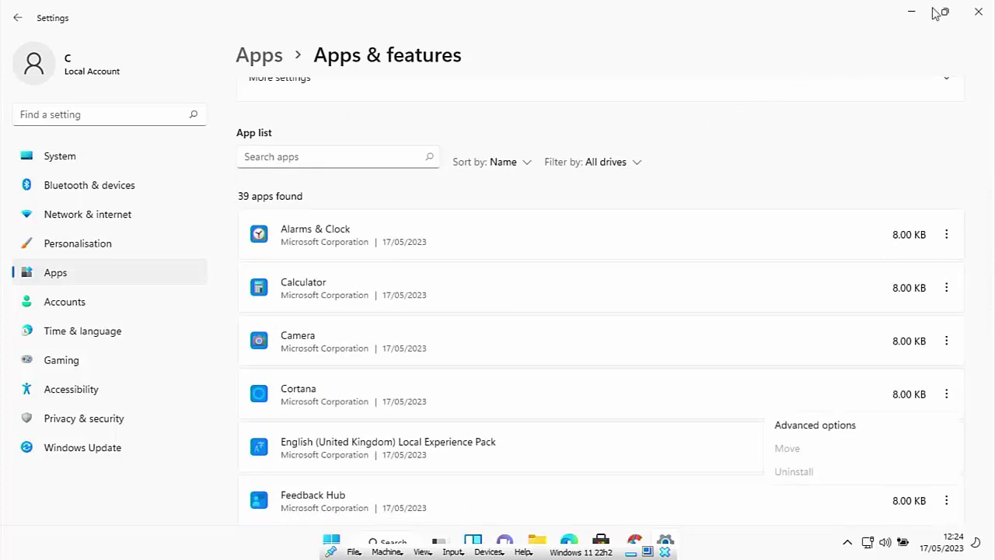
pyautogui.click(981, 15)
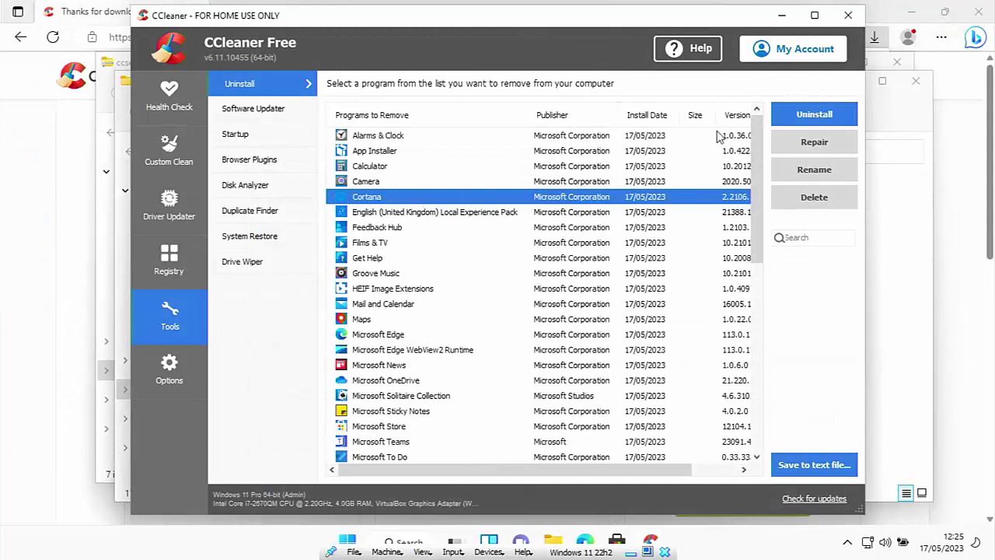
# Step: Uninstall Cortana in CCleaner and confirm the removal with OK
pyautogui.click(801, 118)
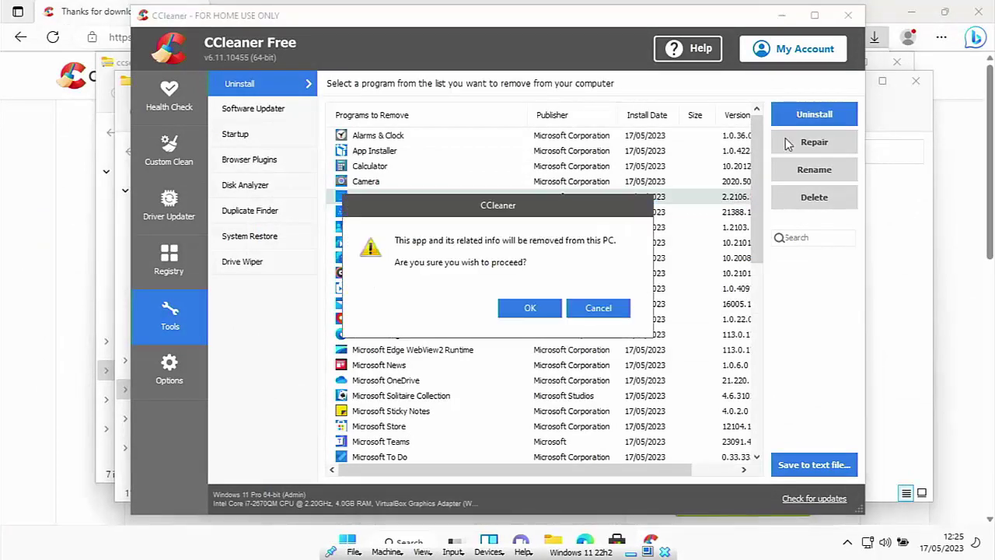
pyautogui.click(531, 308)
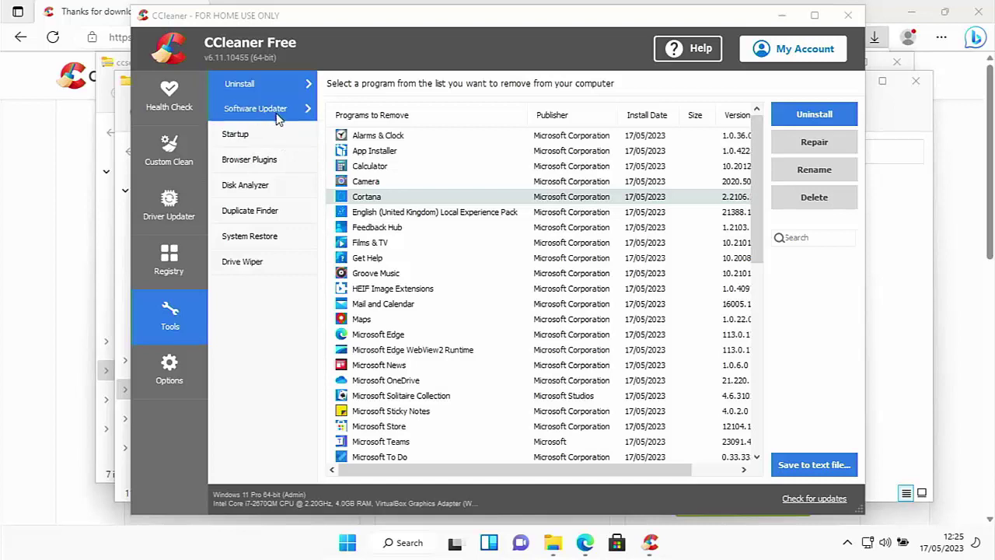
# Step: Refresh the Uninstall list via Drive Wiper so Cortana disappears, then bring up Start
pyautogui.click(251, 267)
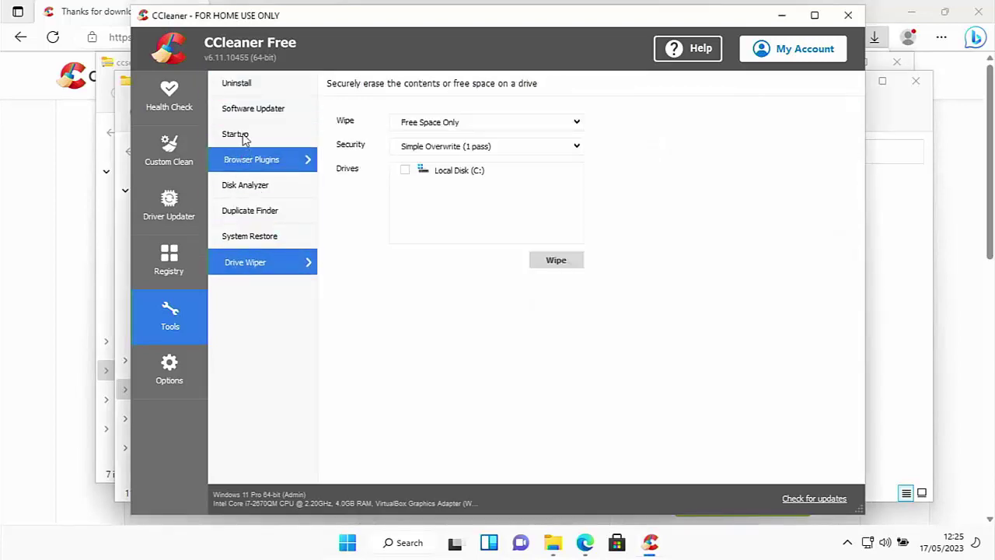
pyautogui.click(238, 86)
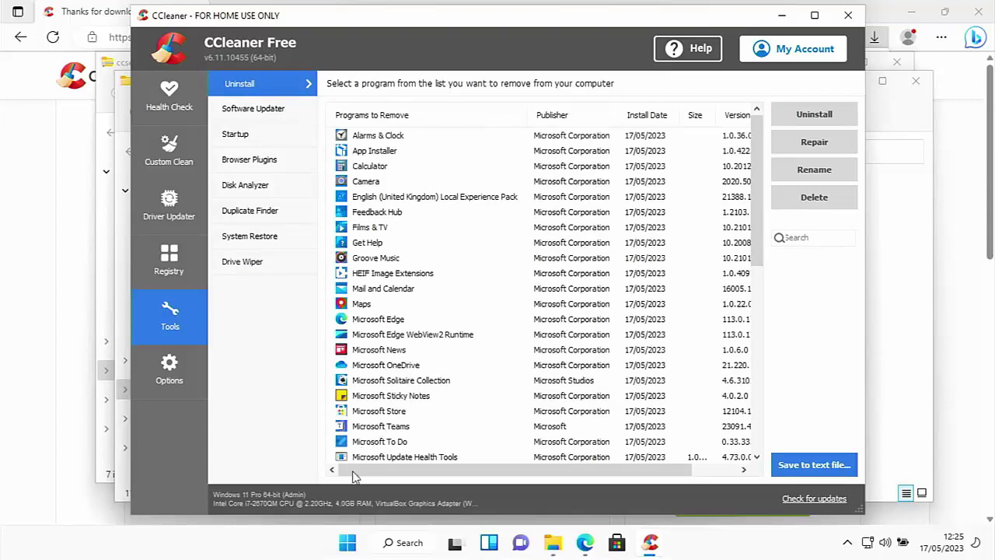
pyautogui.click(349, 545)
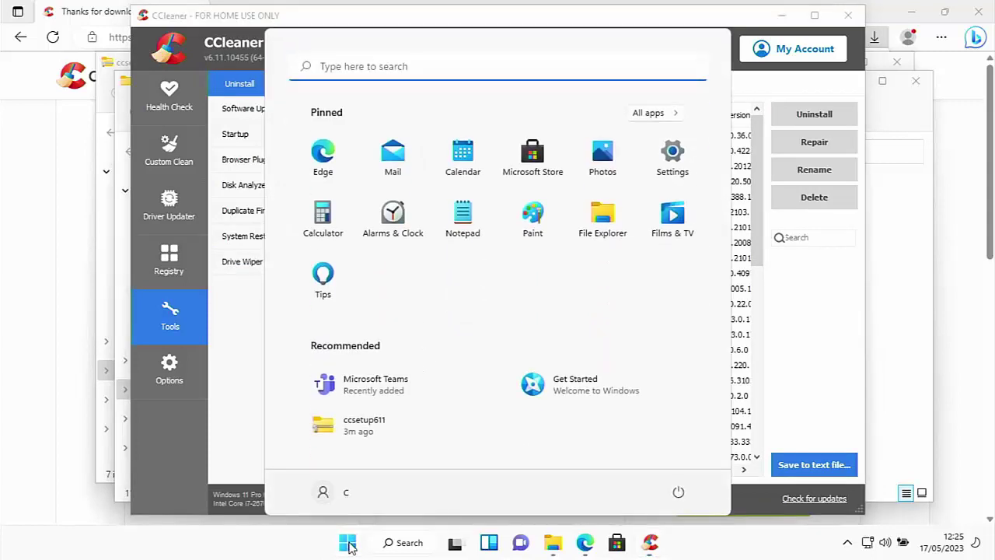
# Step: Open Settings › Apps › Apps & features and scroll the list to confirm Cortana is gone
pyautogui.click(674, 155)
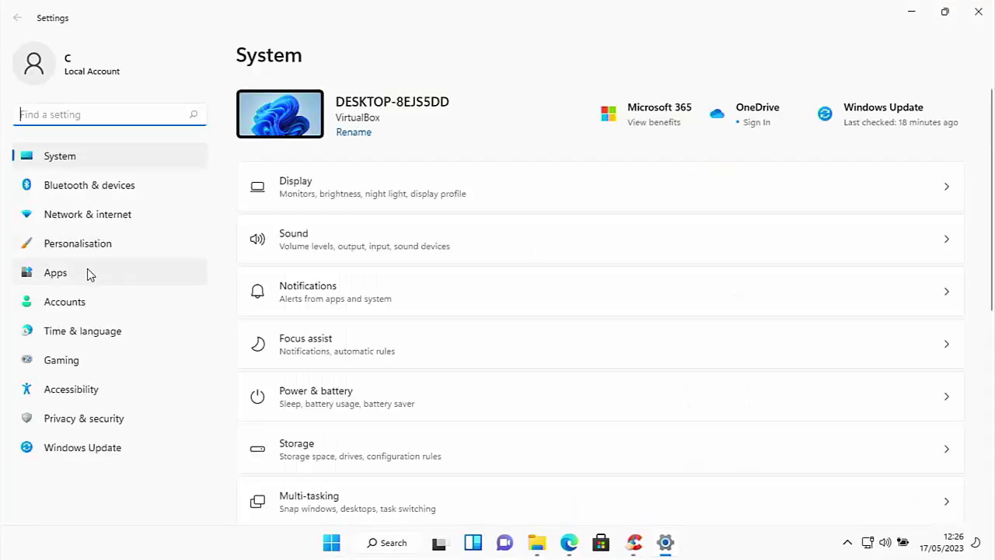
pyautogui.click(88, 275)
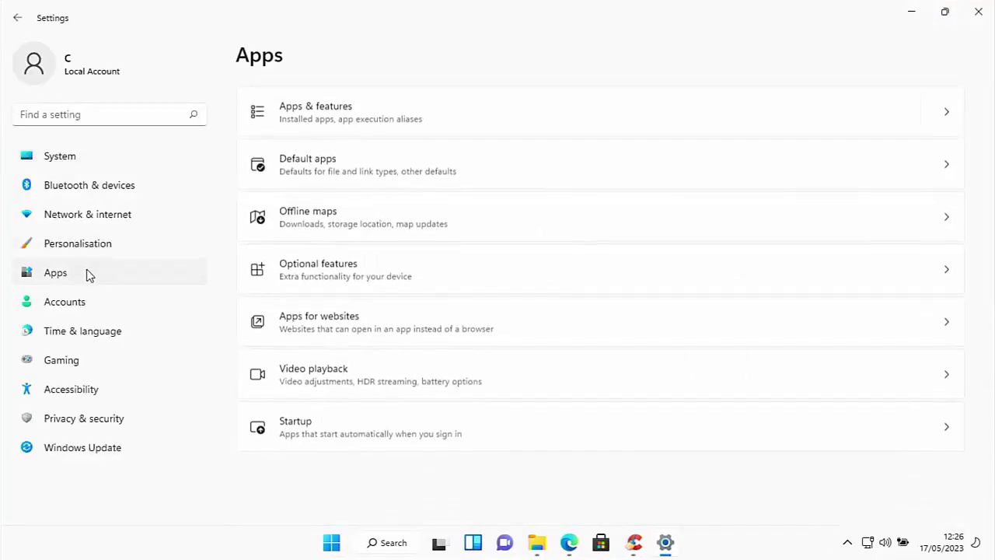
pyautogui.click(332, 110)
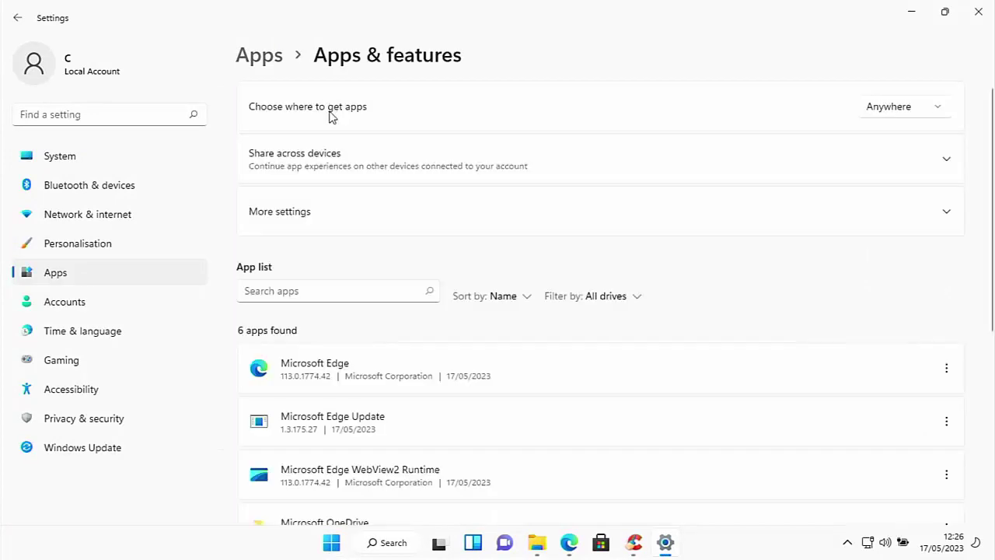
pyautogui.scroll(-2, 325, 211)
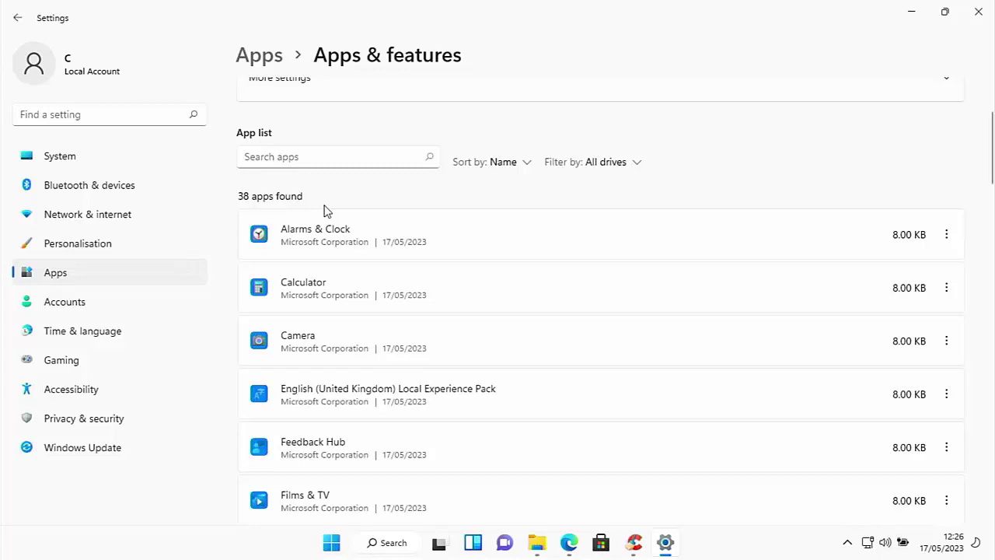
pyautogui.scroll(-3, 326, 211)
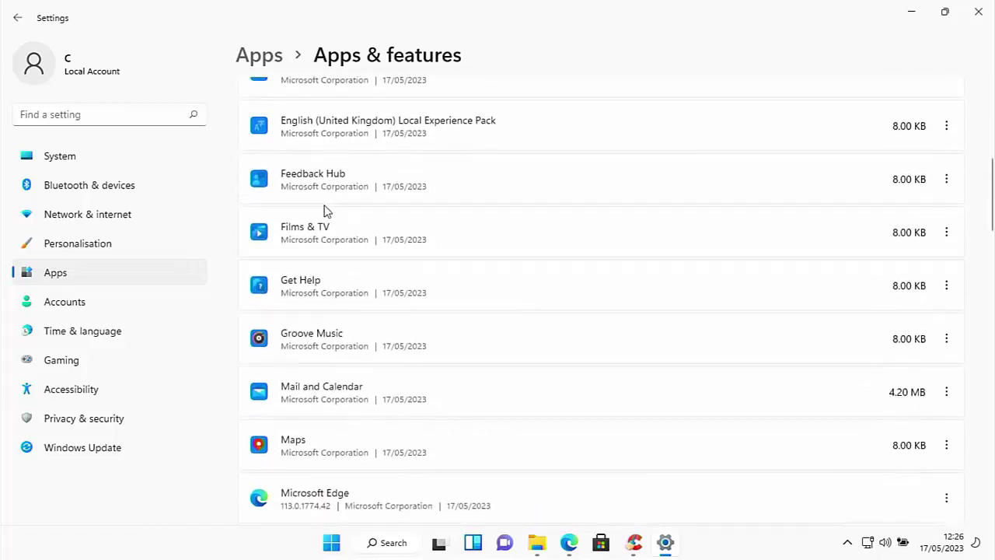
pyautogui.scroll(5, 326, 211)
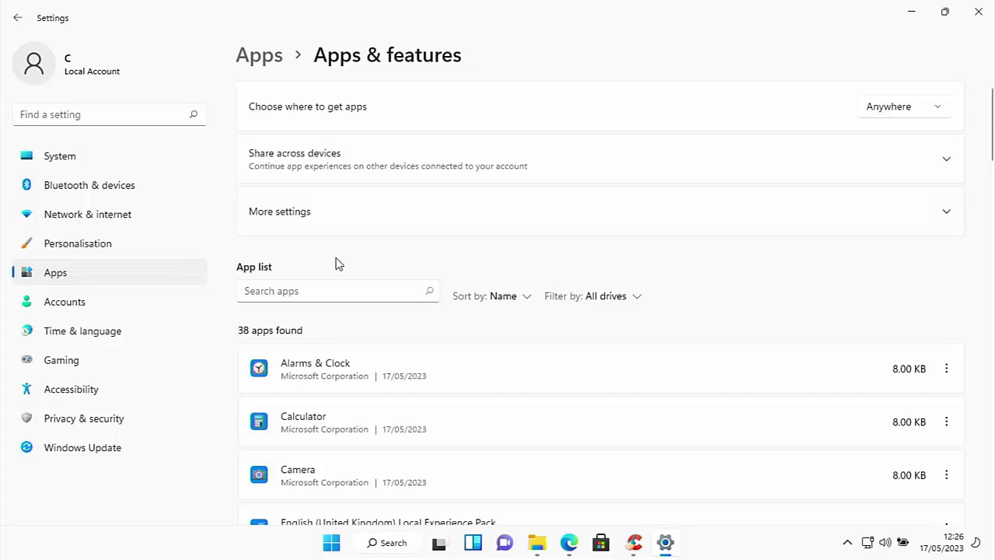
# Step: In CCleaner, uninstall the Xbox app and Xbox Game Bar, confirming each with OK
pyautogui.click(633, 542)
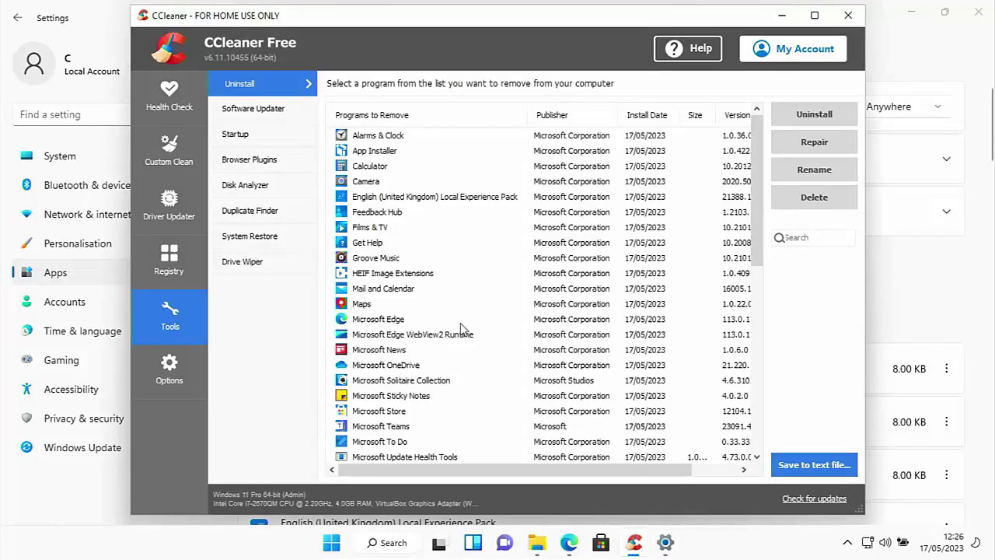
pyautogui.scroll(-9, 437, 288)
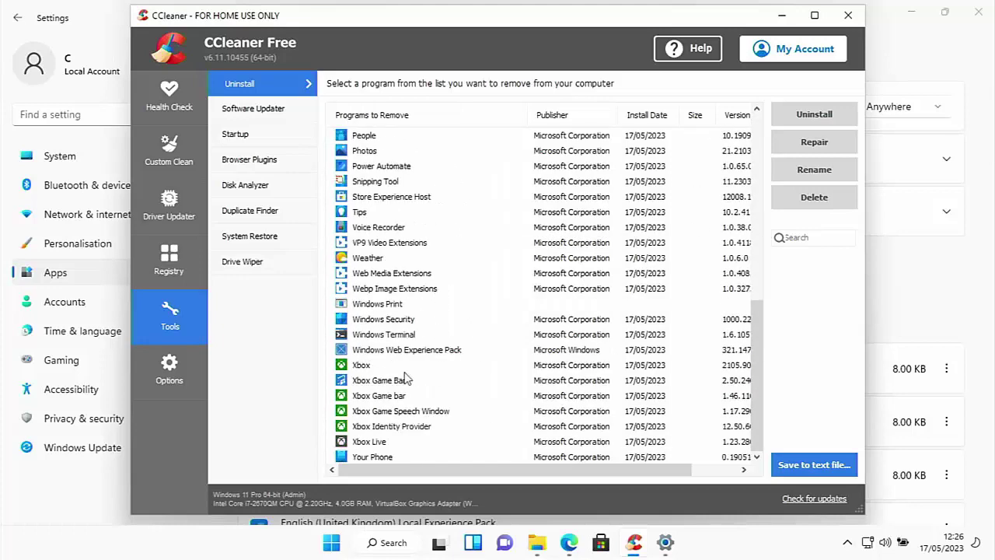
pyautogui.click(369, 366)
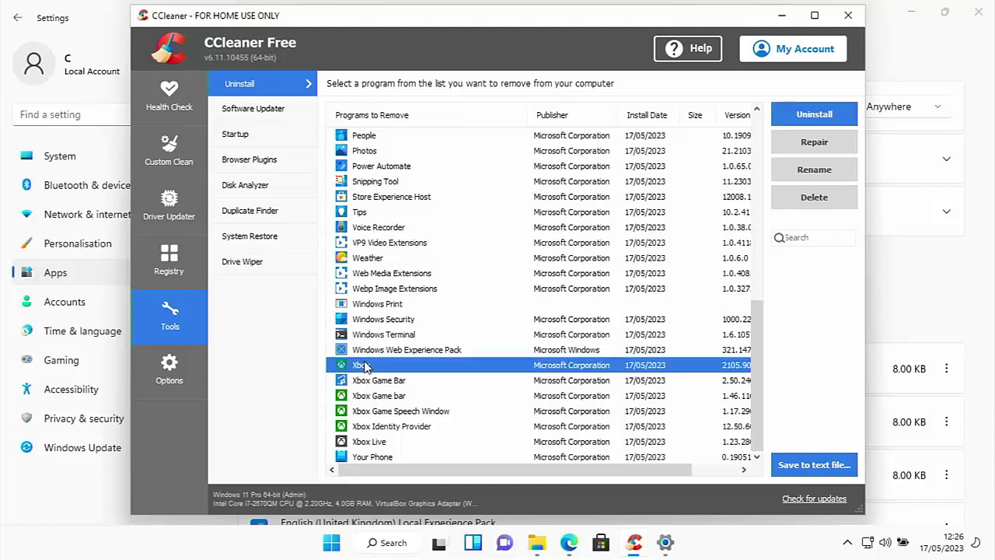
pyautogui.click(795, 118)
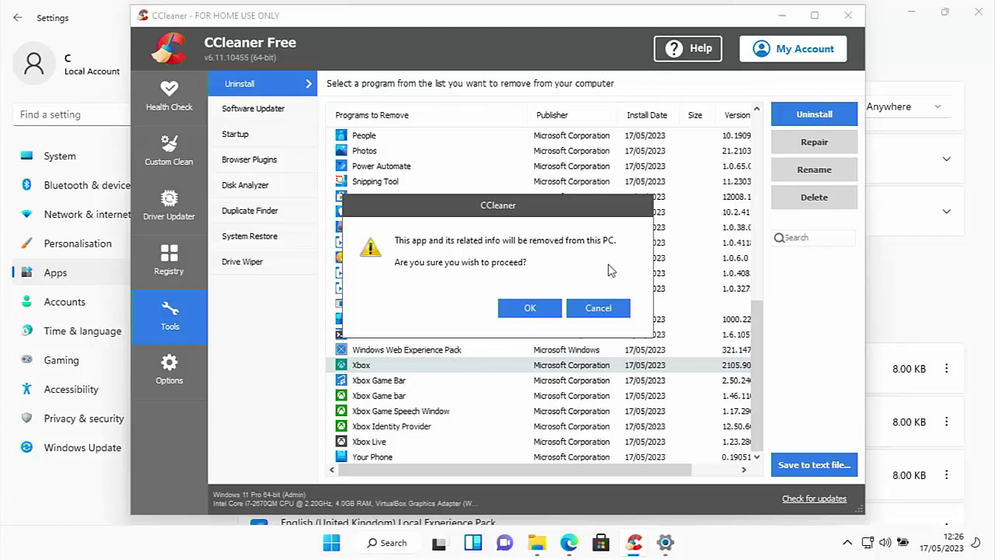
pyautogui.click(529, 313)
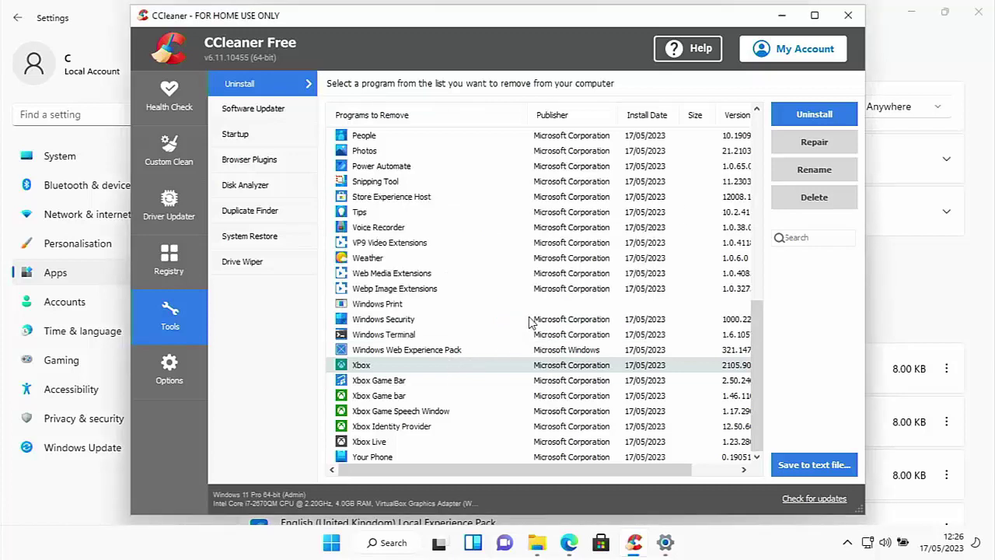
pyautogui.click(409, 384)
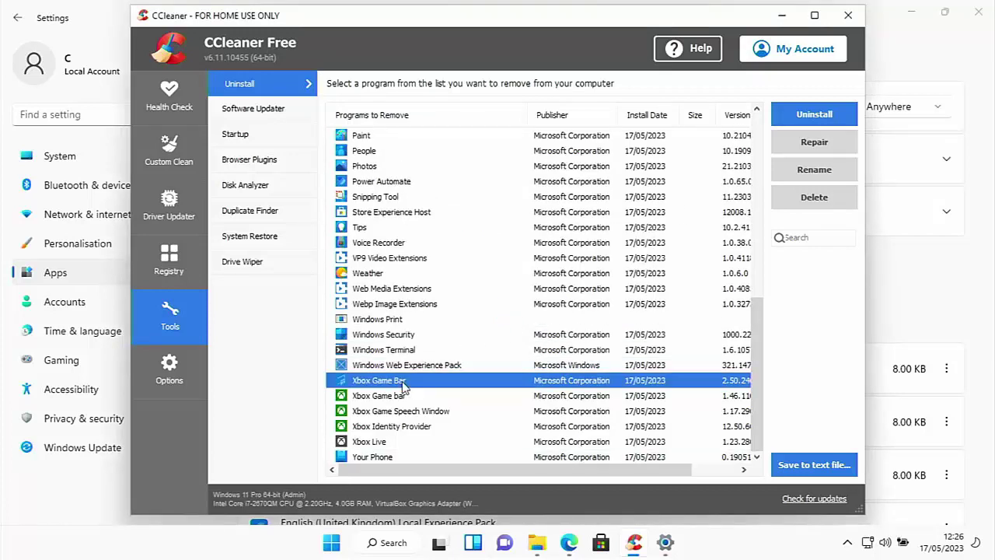
pyautogui.click(801, 117)
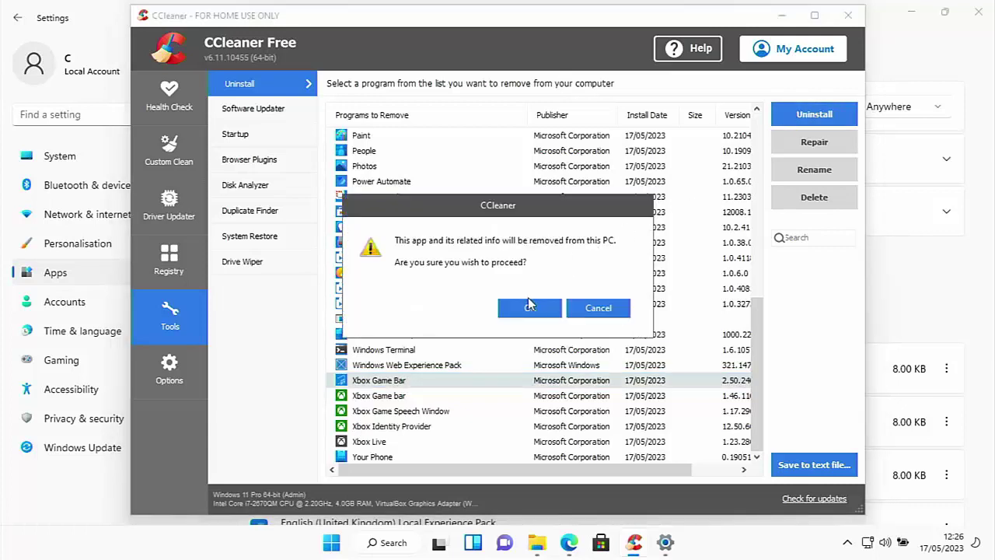
pyautogui.click(527, 309)
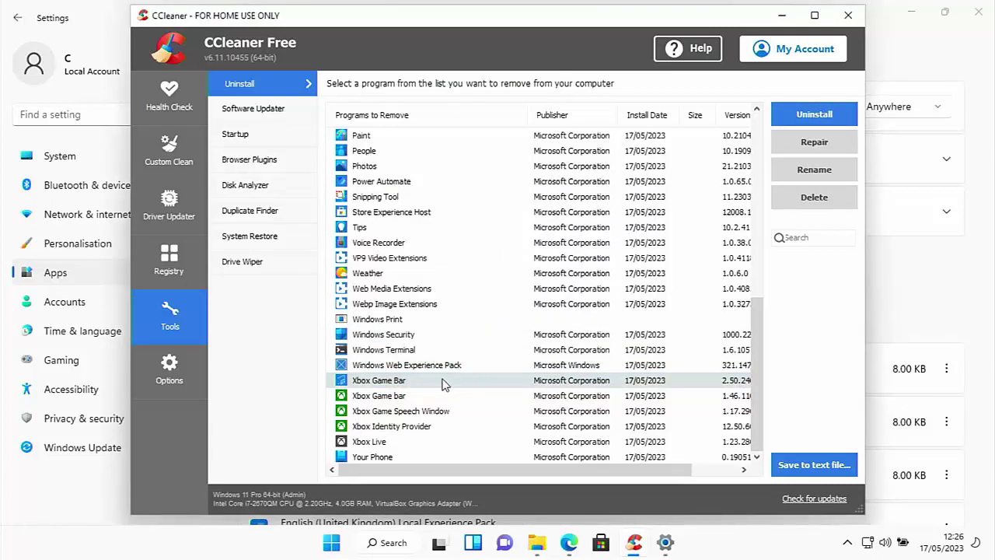
# Step: Uninstall the second Xbox Game bar entry and Xbox Game Speech Window
pyautogui.click(399, 398)
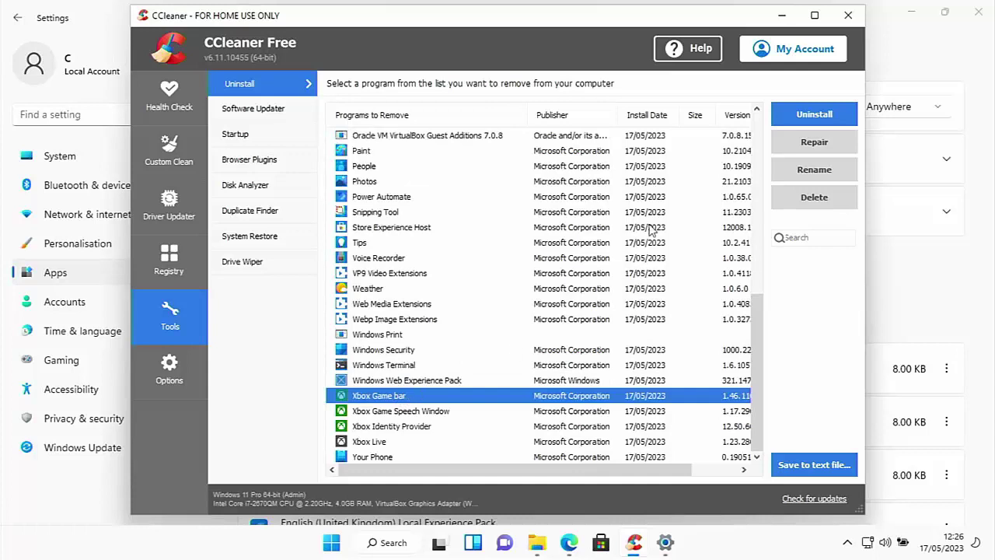
pyautogui.click(799, 113)
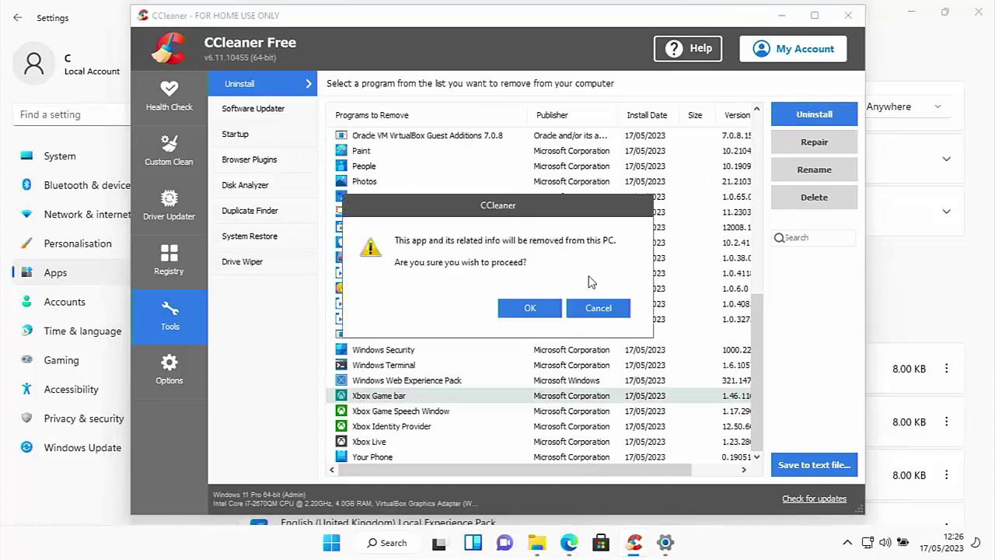
pyautogui.click(529, 310)
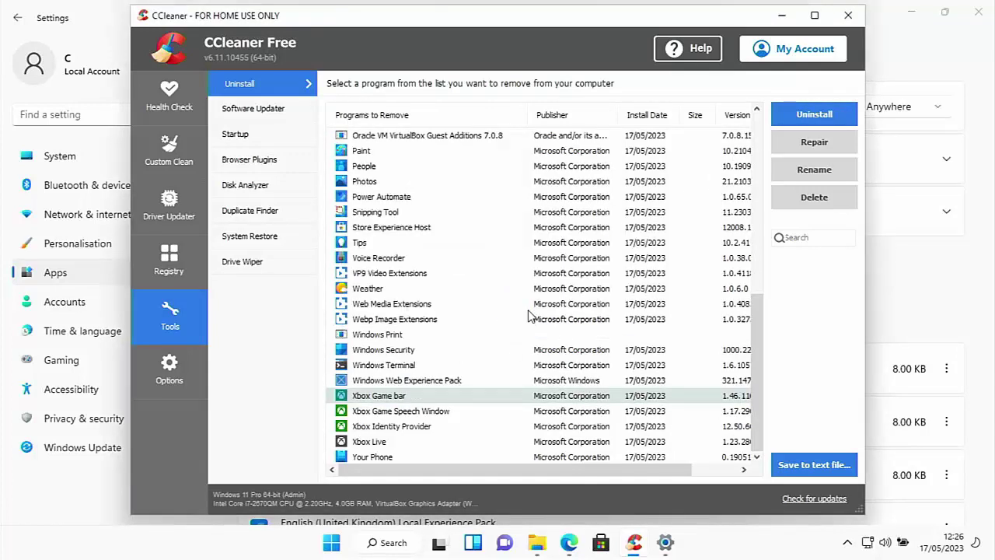
pyautogui.click(433, 415)
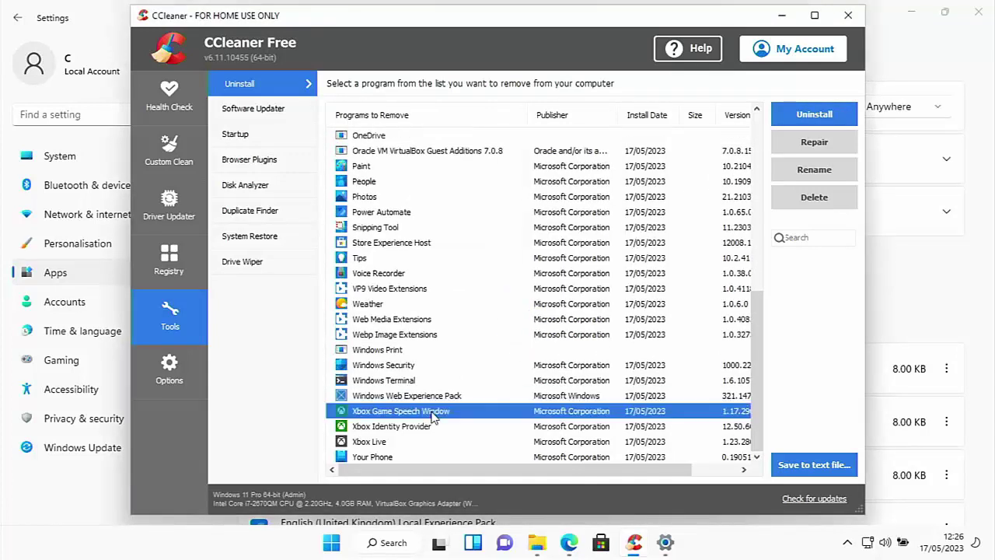
pyautogui.click(798, 117)
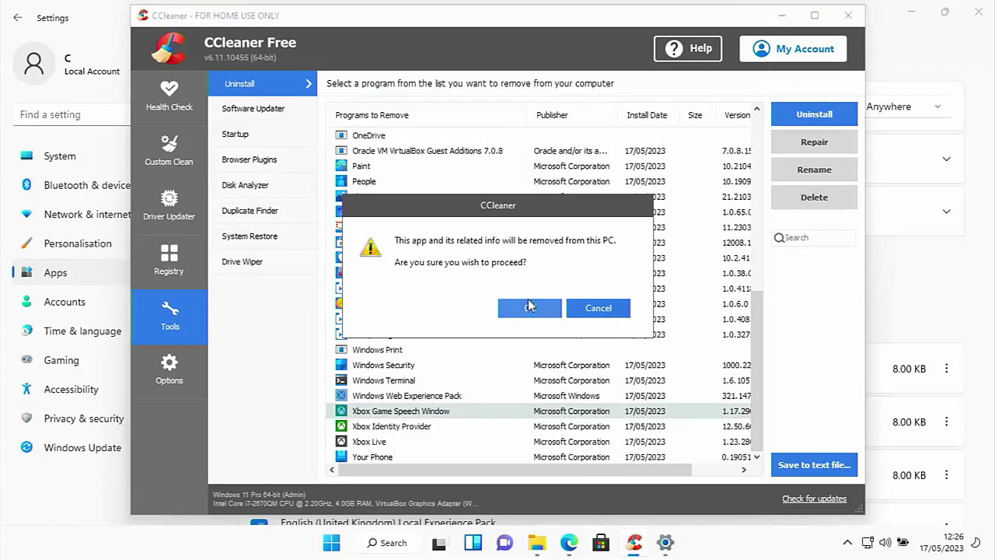
pyautogui.click(529, 307)
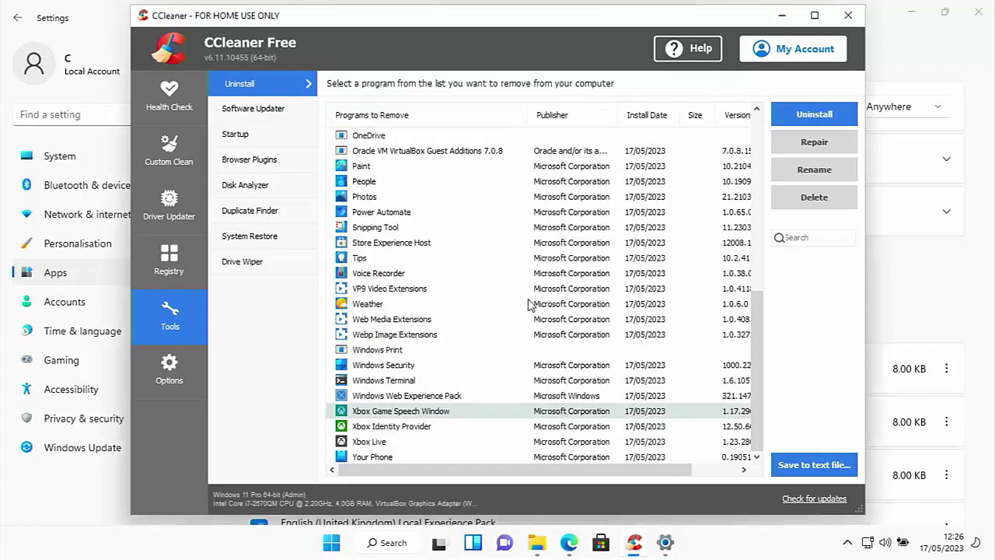
# Step: Uninstall Xbox Identity Provider and Xbox Live, then close CCleaner
pyautogui.click(406, 432)
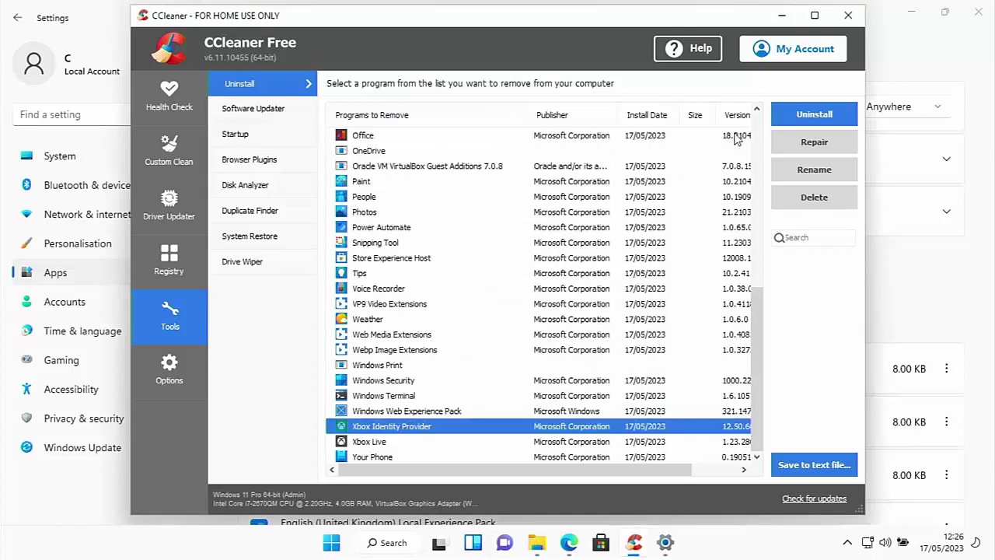
pyautogui.click(785, 127)
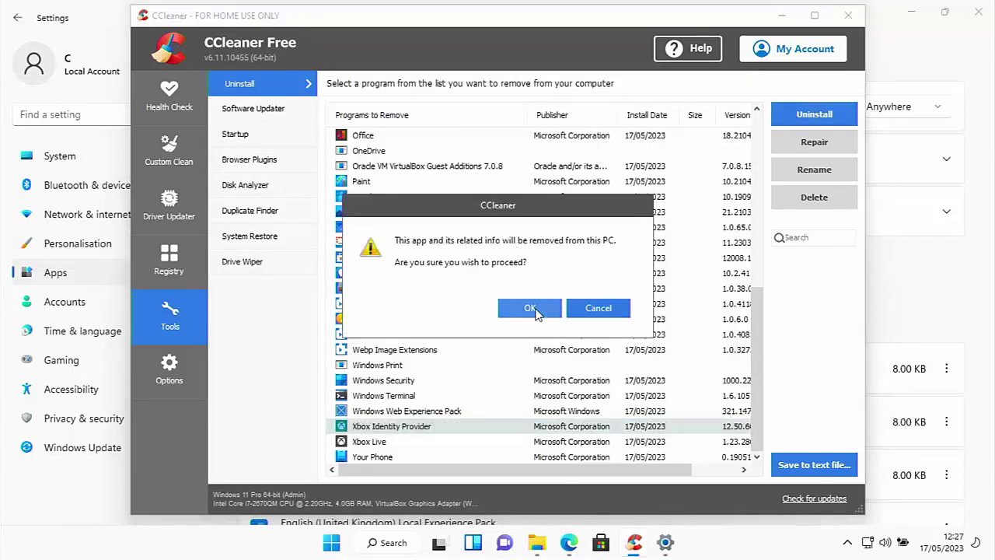
pyautogui.click(529, 308)
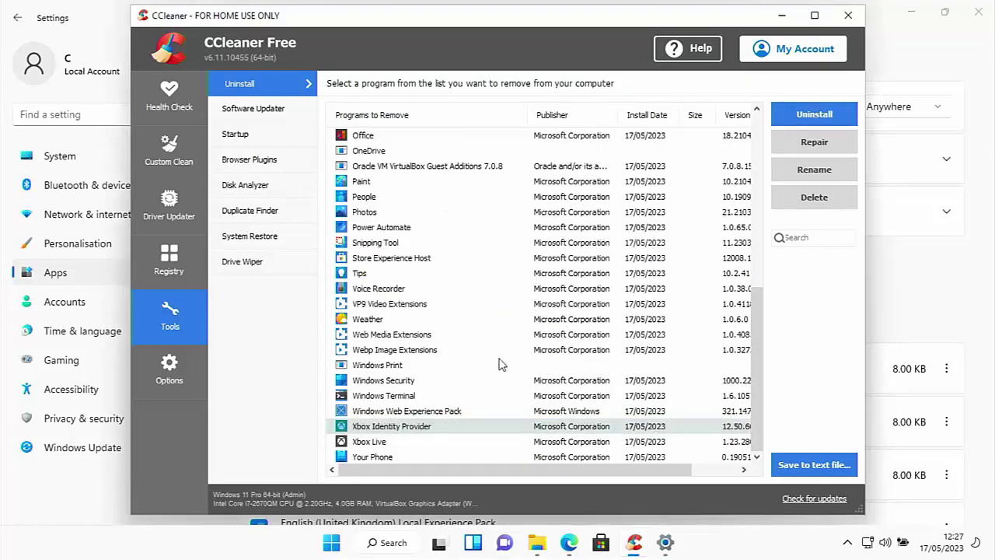
pyautogui.click(391, 442)
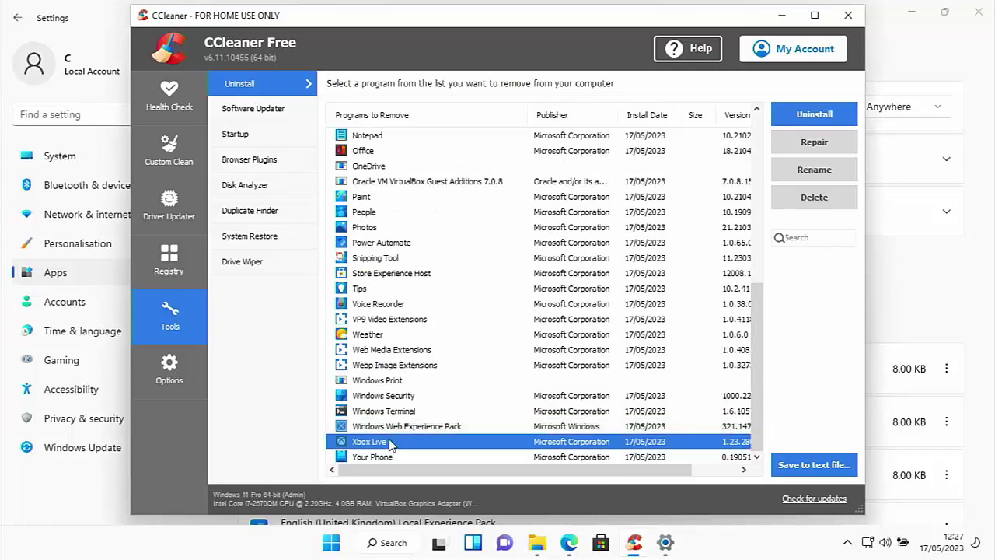
pyautogui.click(793, 118)
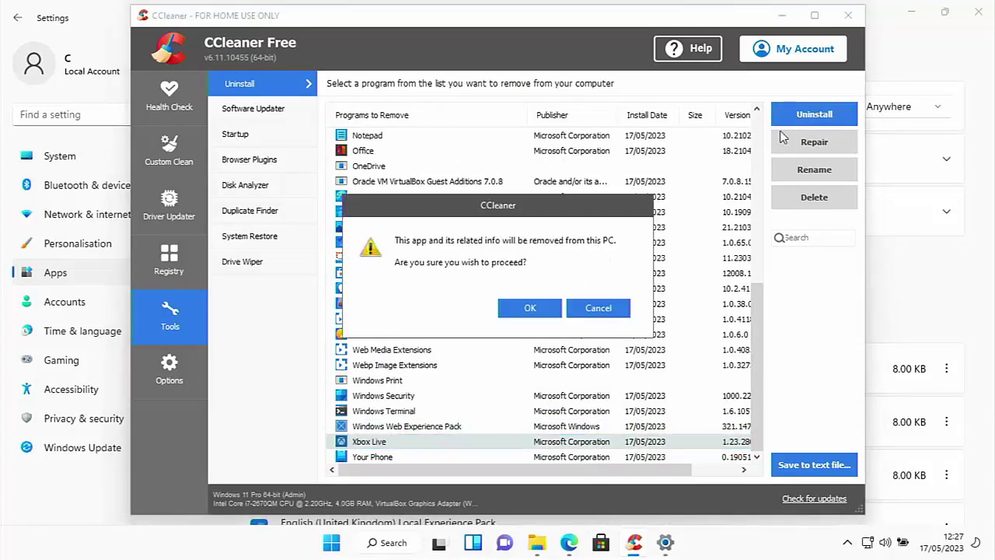
pyautogui.click(521, 314)
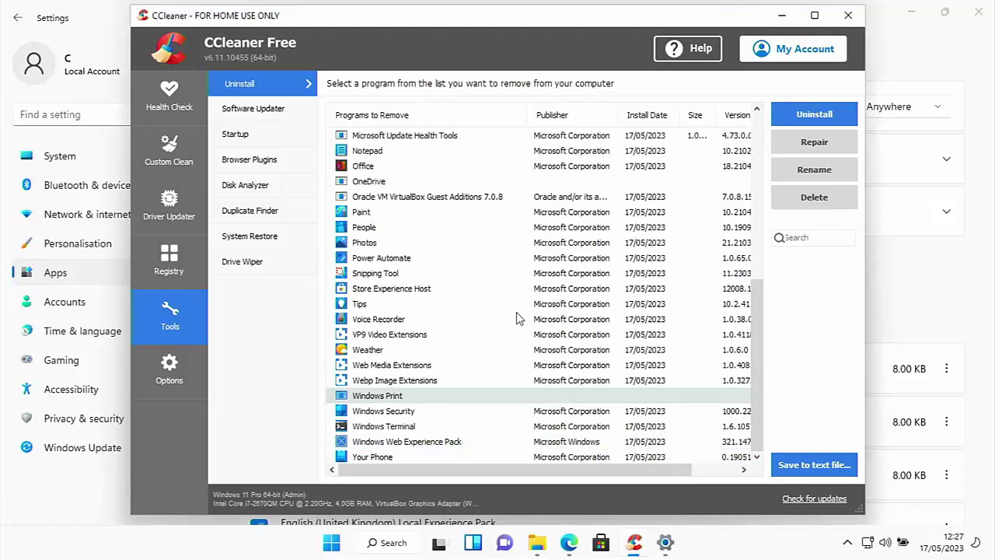
pyautogui.click(846, 17)
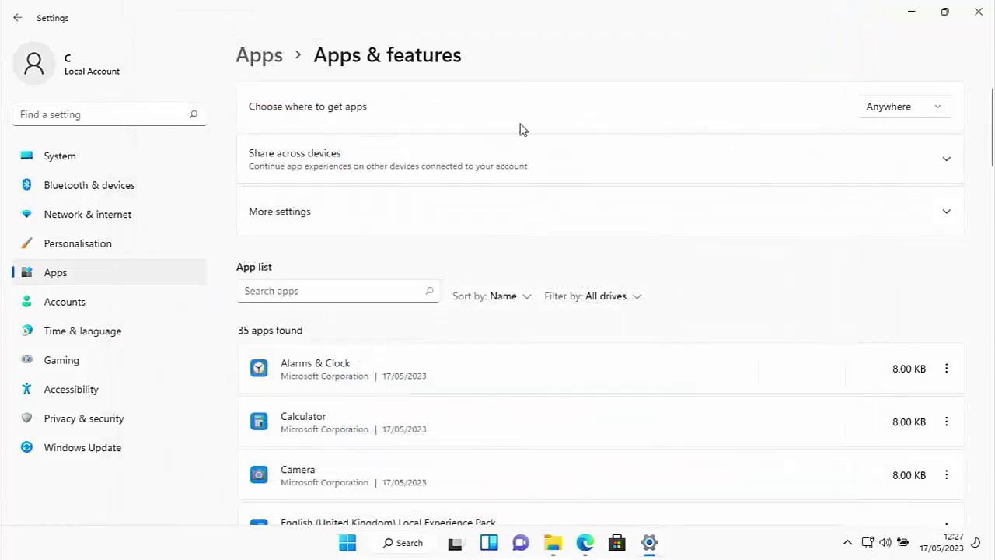
# Step: Scroll through Apps & features to verify the Xbox apps were removed
pyautogui.scroll(-8, 446, 253)
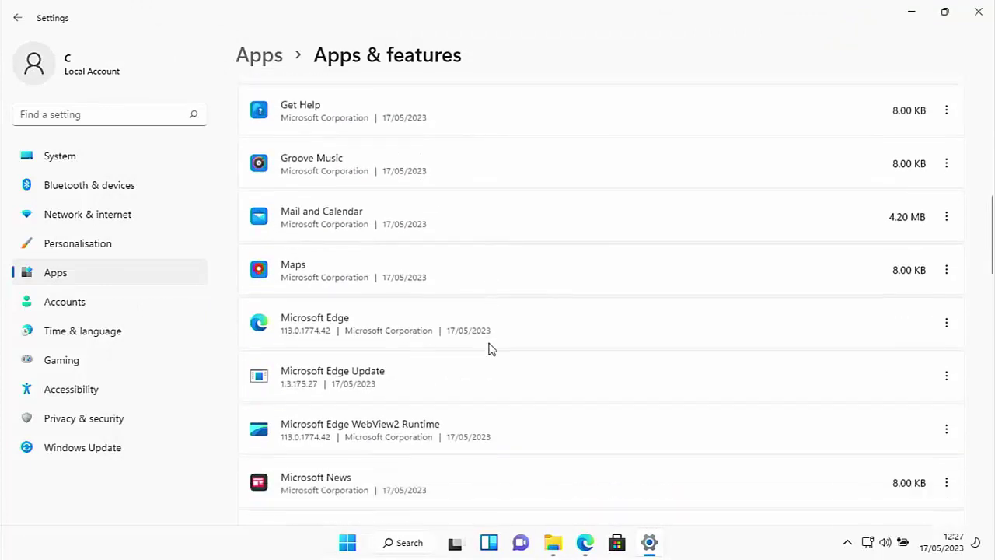
pyautogui.scroll(-15, 490, 349)
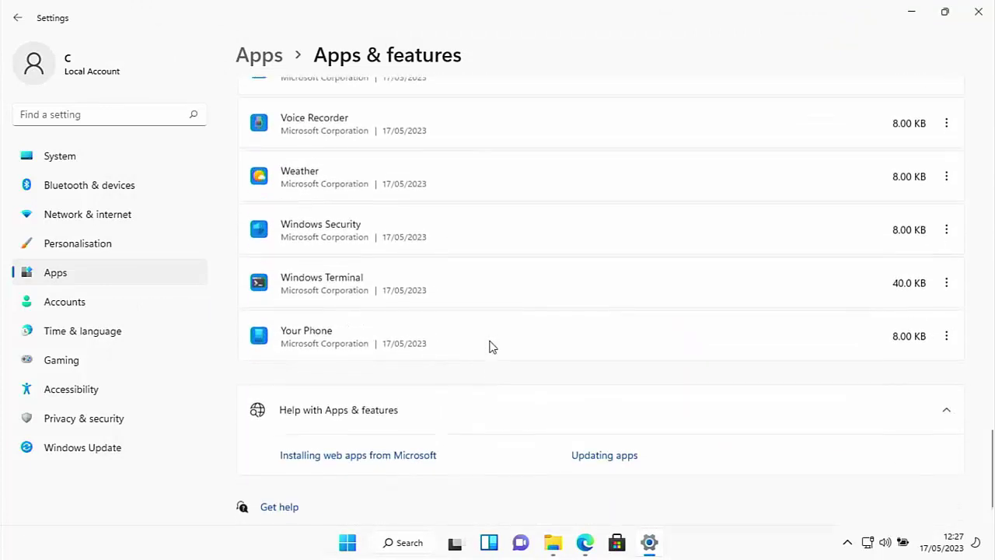
pyautogui.scroll(6, 490, 342)
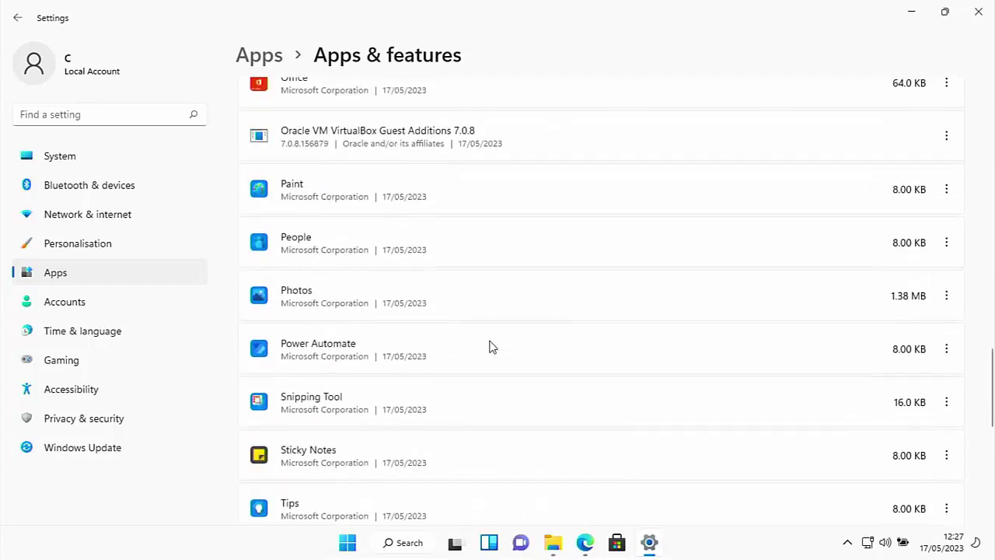
pyautogui.scroll(8, 490, 347)
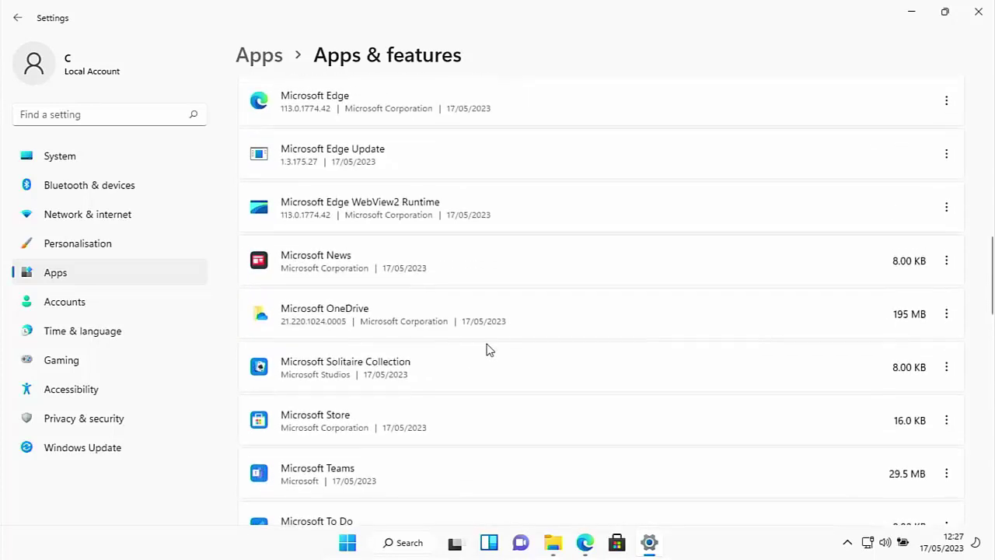
pyautogui.scroll(5, 489, 350)
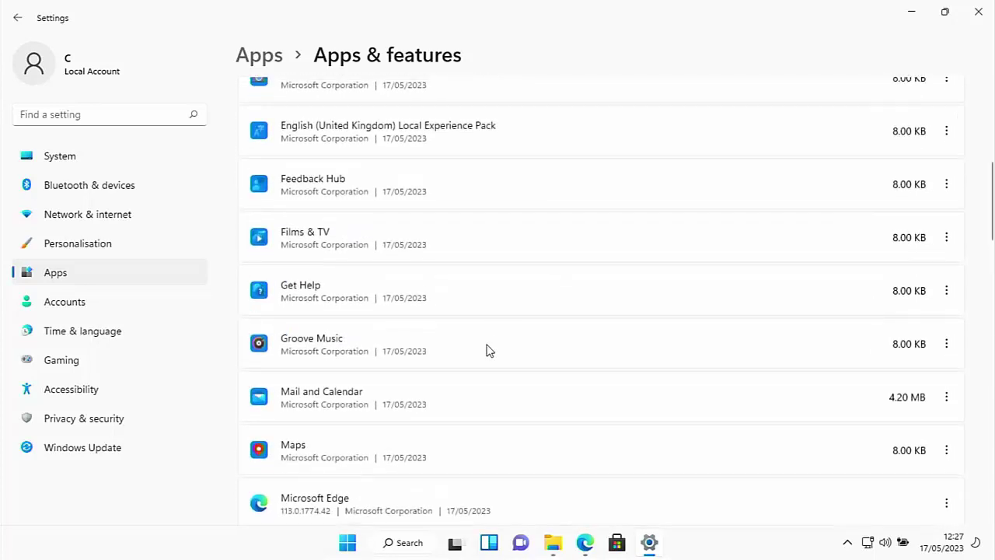
pyautogui.scroll(4, 489, 349)
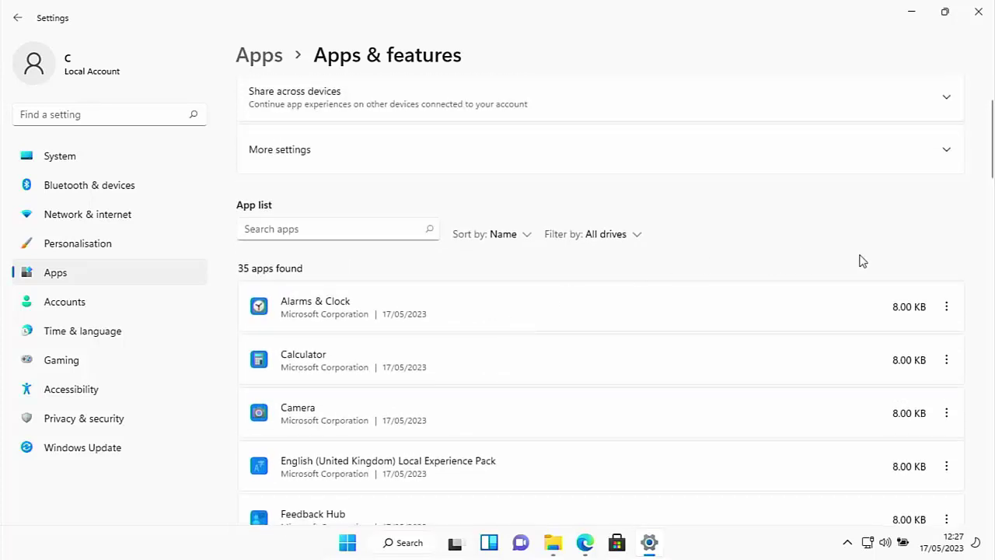
# Step: Uninstall Calculator from its options menu and confirm, leaving 34 apps
pyautogui.click(947, 360)
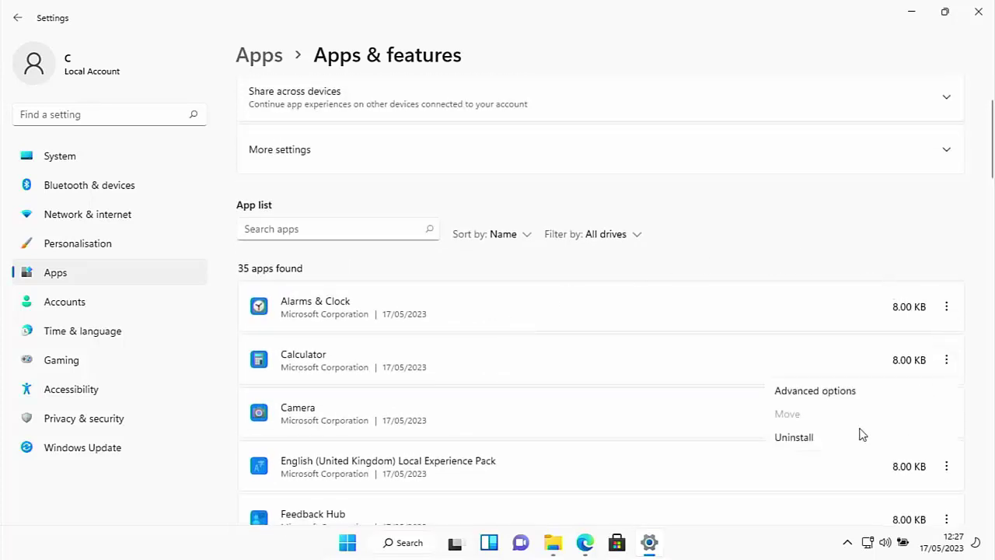
pyautogui.click(800, 440)
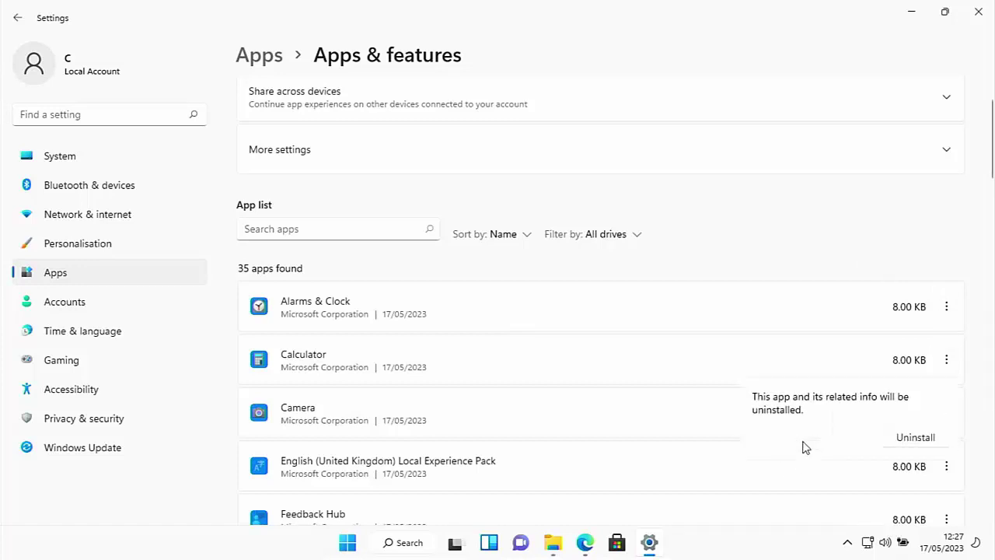
pyautogui.click(916, 437)
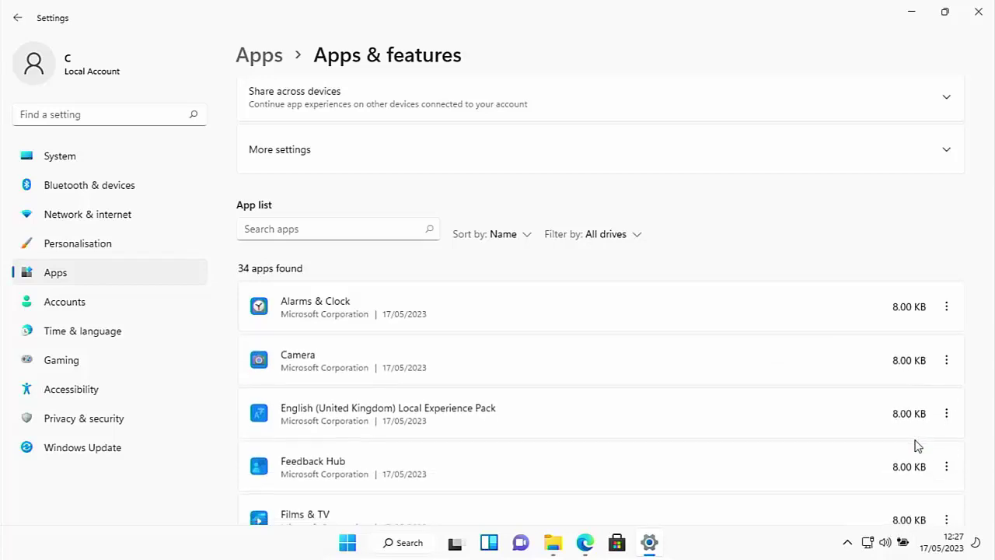
# Step: Close Settings, both ccsetup611 windows and the Edge browser
pyautogui.click(982, 9)
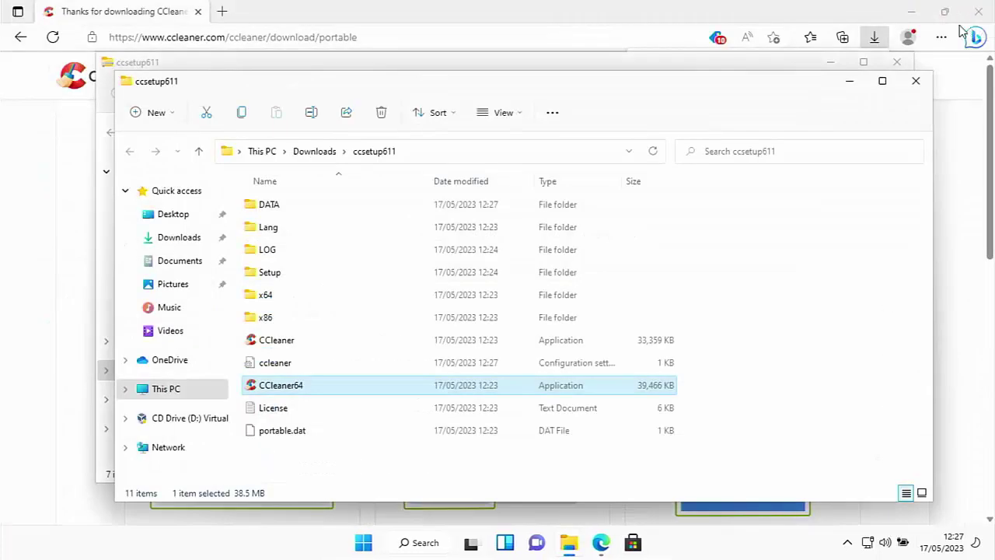
pyautogui.click(915, 83)
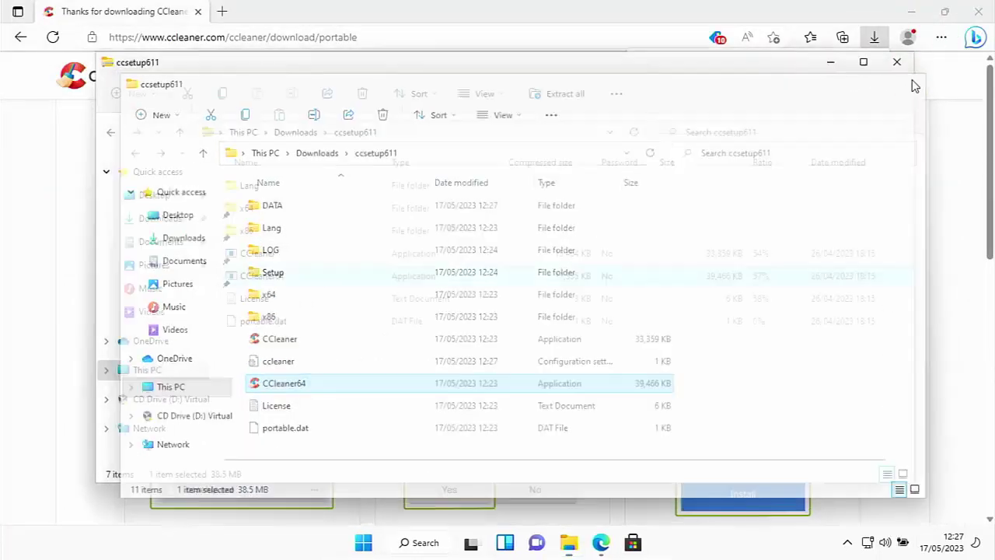
pyautogui.click(894, 65)
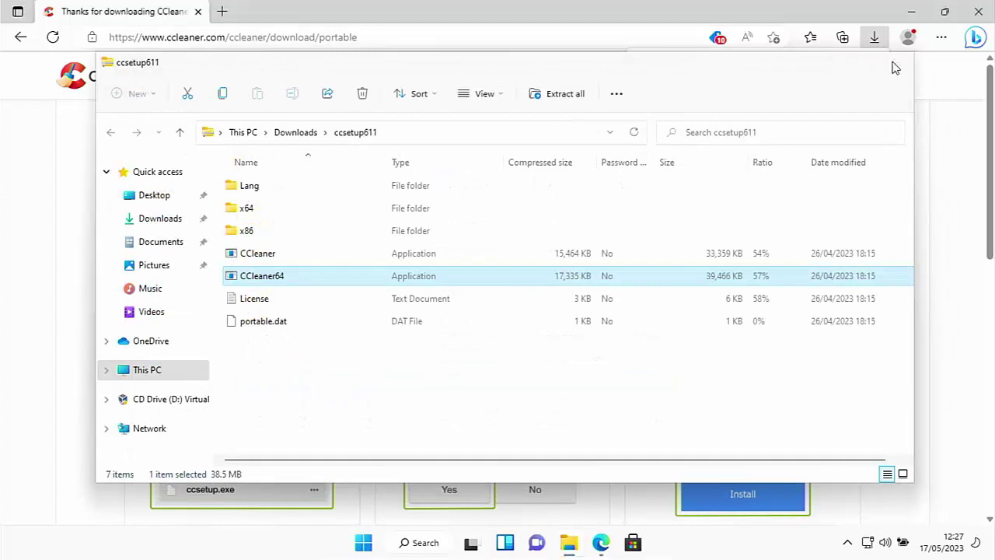
pyautogui.click(980, 12)
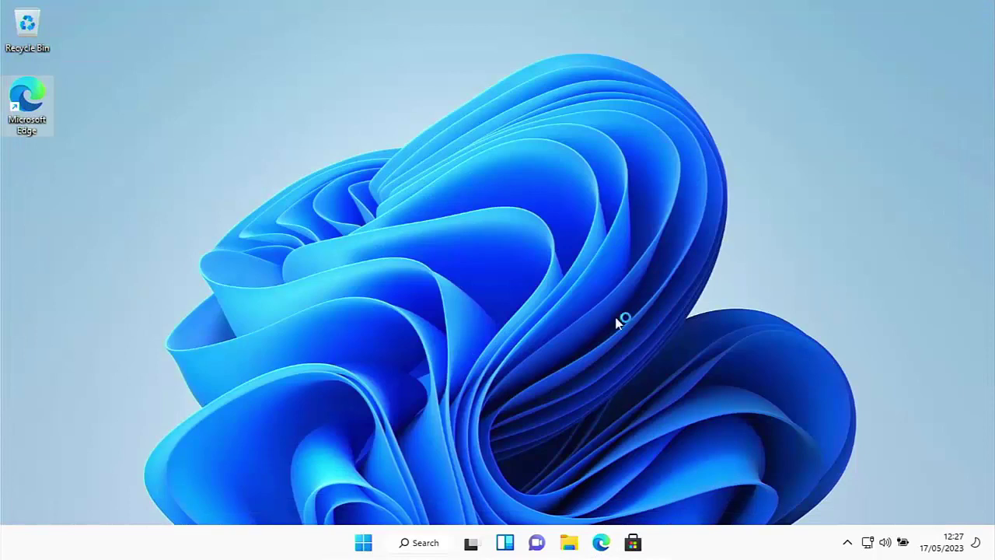
# Step: Delete the ccsetup611 zip file and ccsetup611 folder from Downloads in File Explorer
pyautogui.click(570, 548)
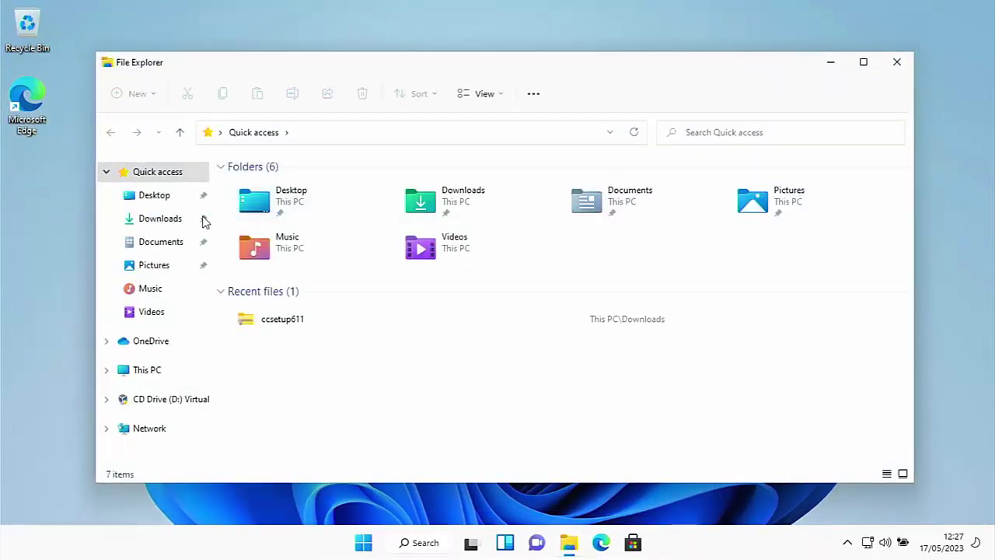
pyautogui.click(172, 219)
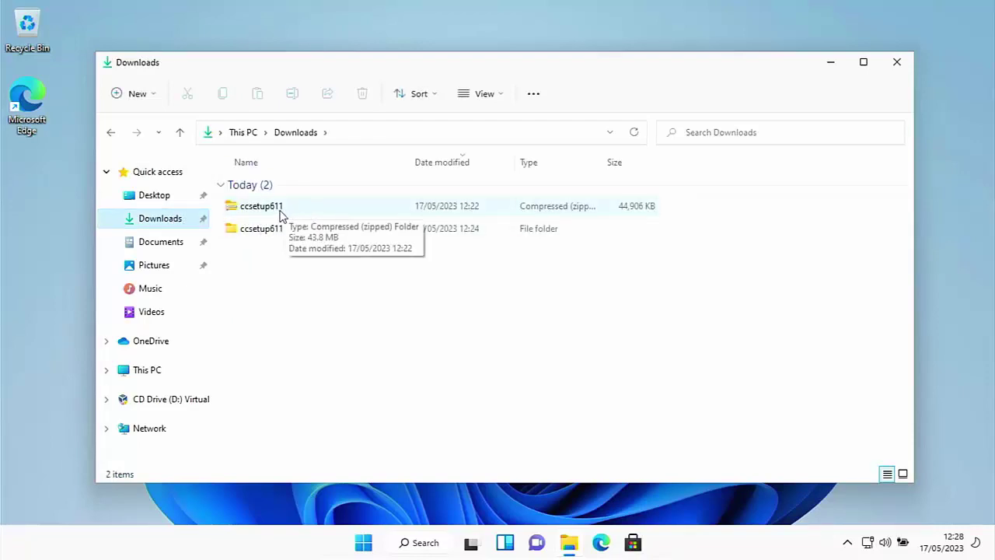
pyautogui.click(278, 213)
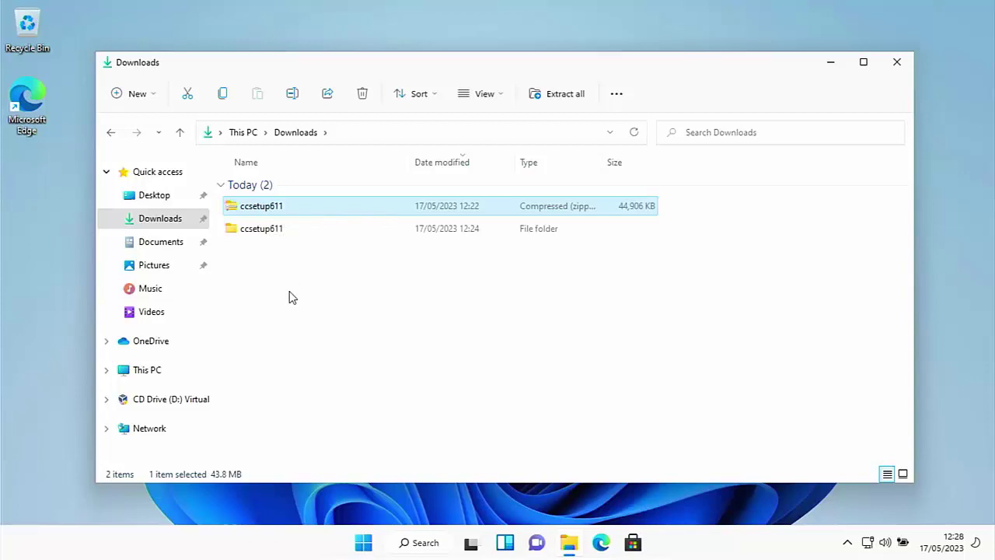
pyautogui.press('Delete')
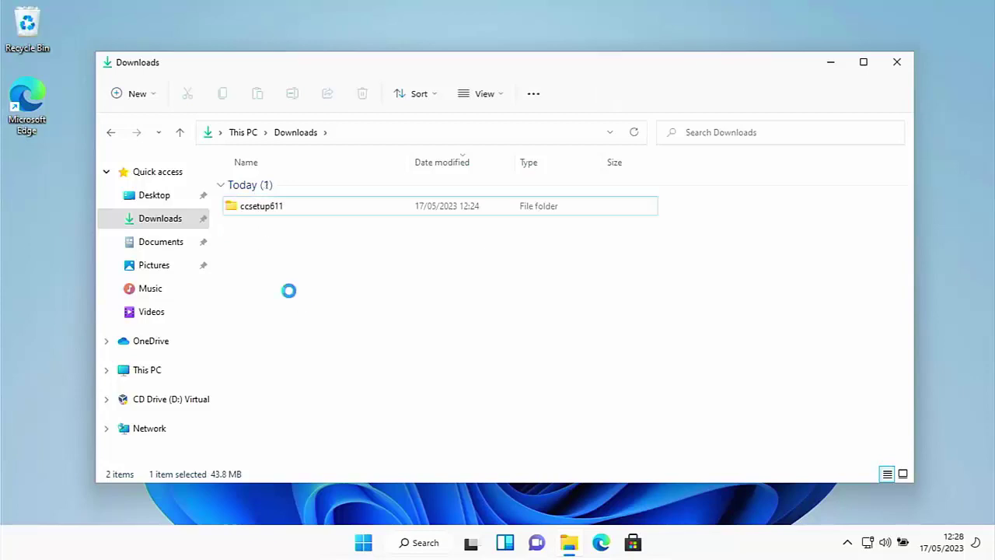
pyautogui.click(260, 210)
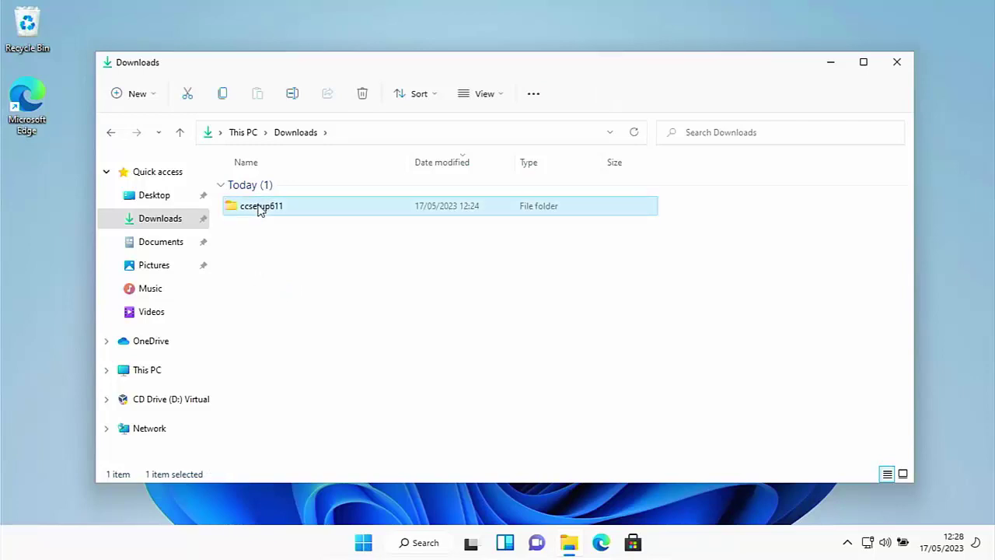
pyautogui.press('Delete')
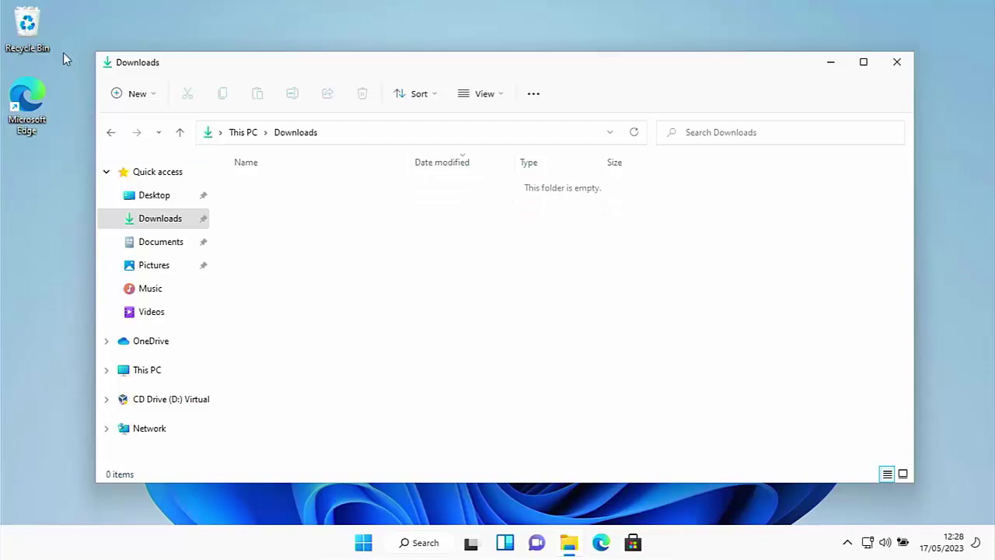
# Step: Choose Empty Recycle Bin from the desktop Recycle Bin's context menu
pyautogui.click(28, 22)
pyautogui.rightClick(27, 22)
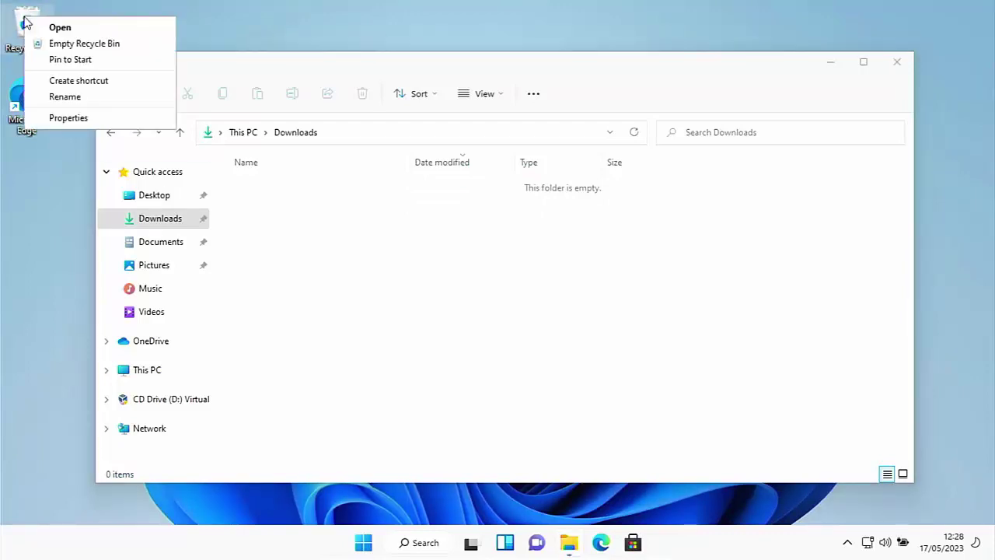
pyautogui.click(84, 44)
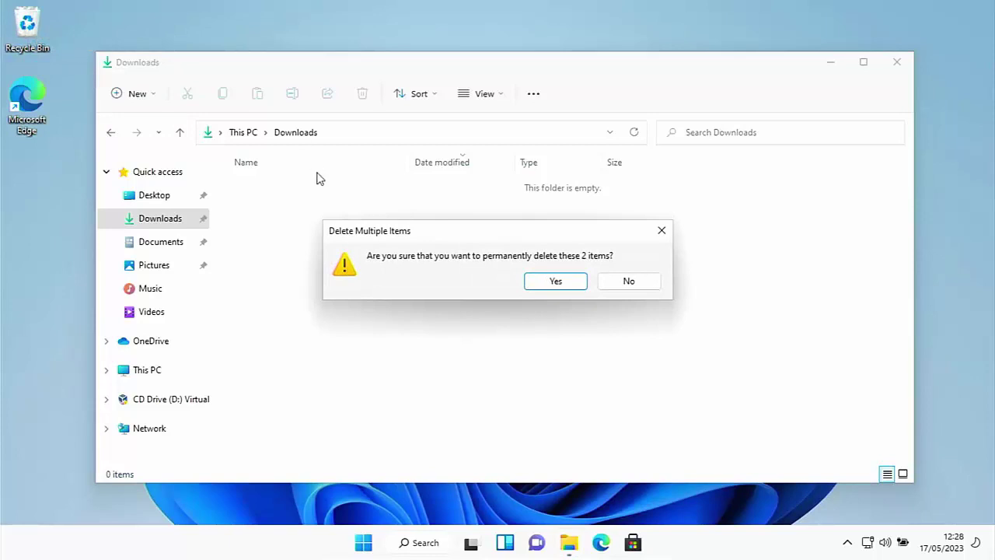